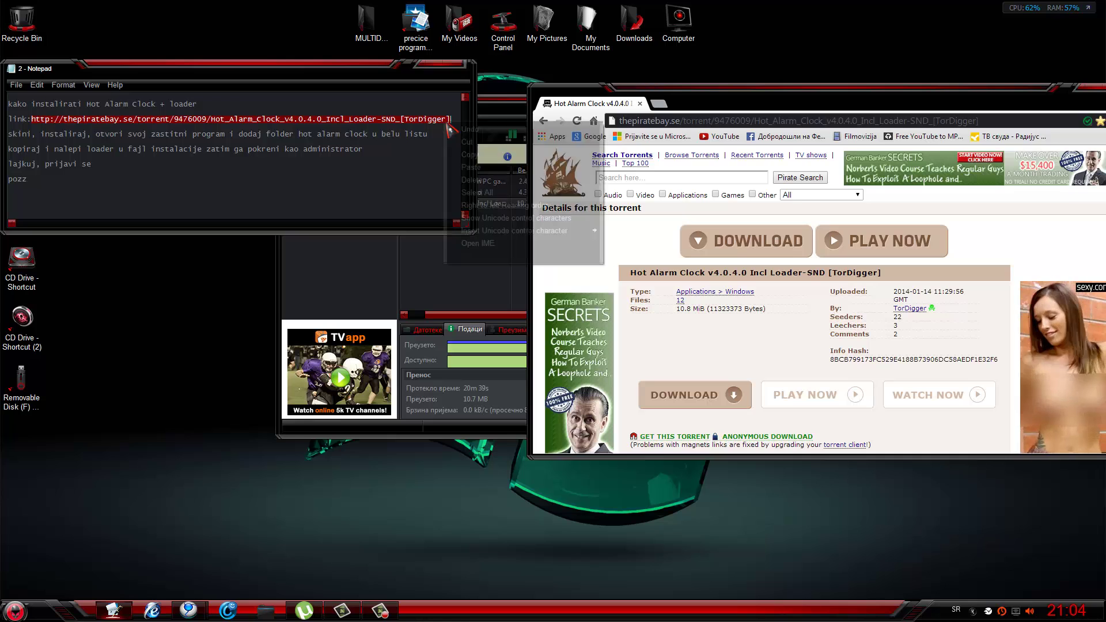
# Step: Copy the torrent link from the Notepad note and load the Hot Alarm Clock v4.0.4.0 torrent page in Chrome
pyautogui.click(471, 154)
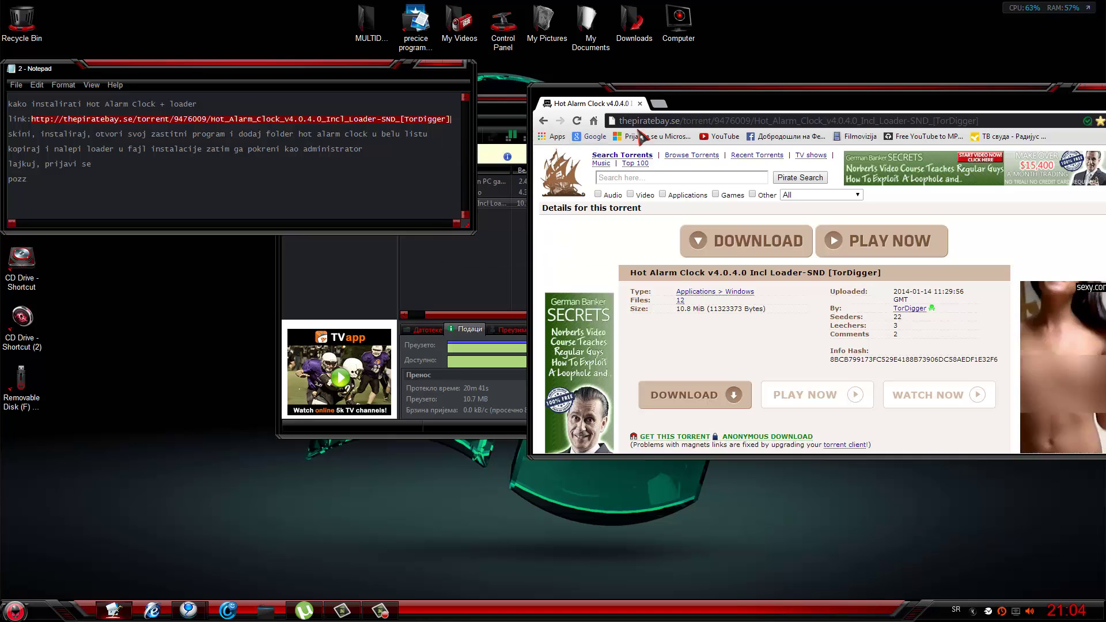
pyautogui.click(720, 109)
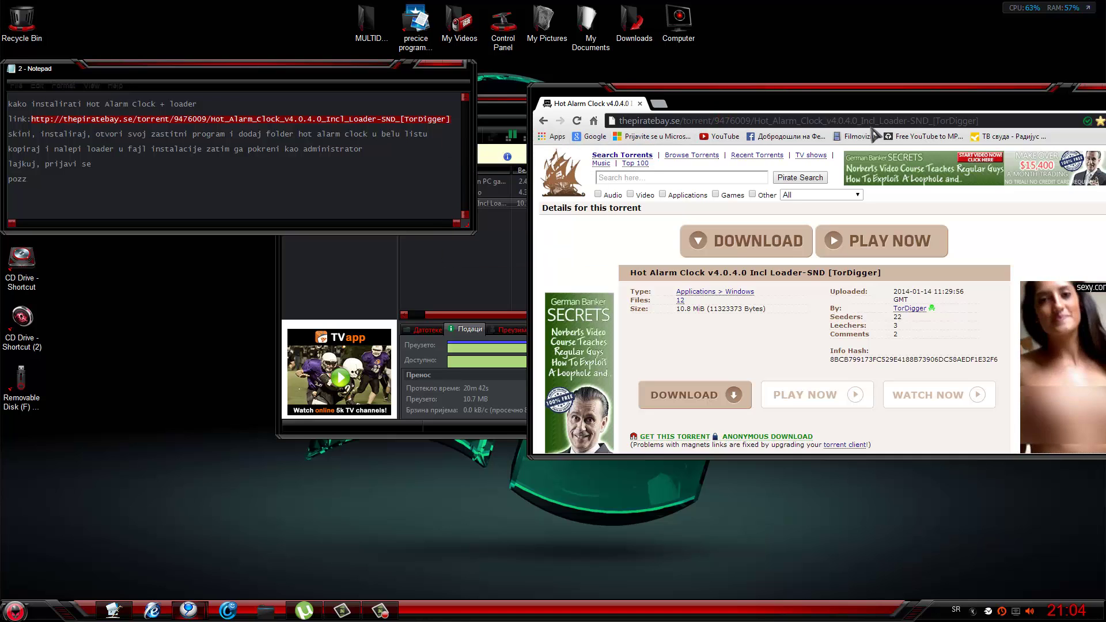
pyautogui.click(990, 122)
pyautogui.hotkey('ctrl', 'c')
pyautogui.rightClick(988, 122)
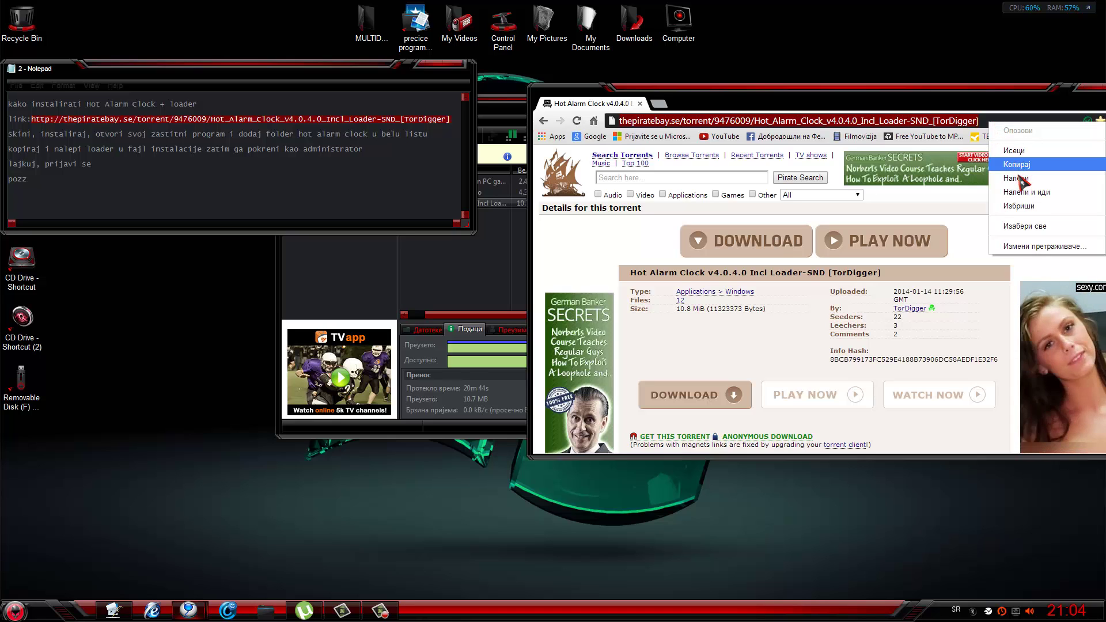
pyautogui.click(1015, 178)
pyautogui.click(977, 144)
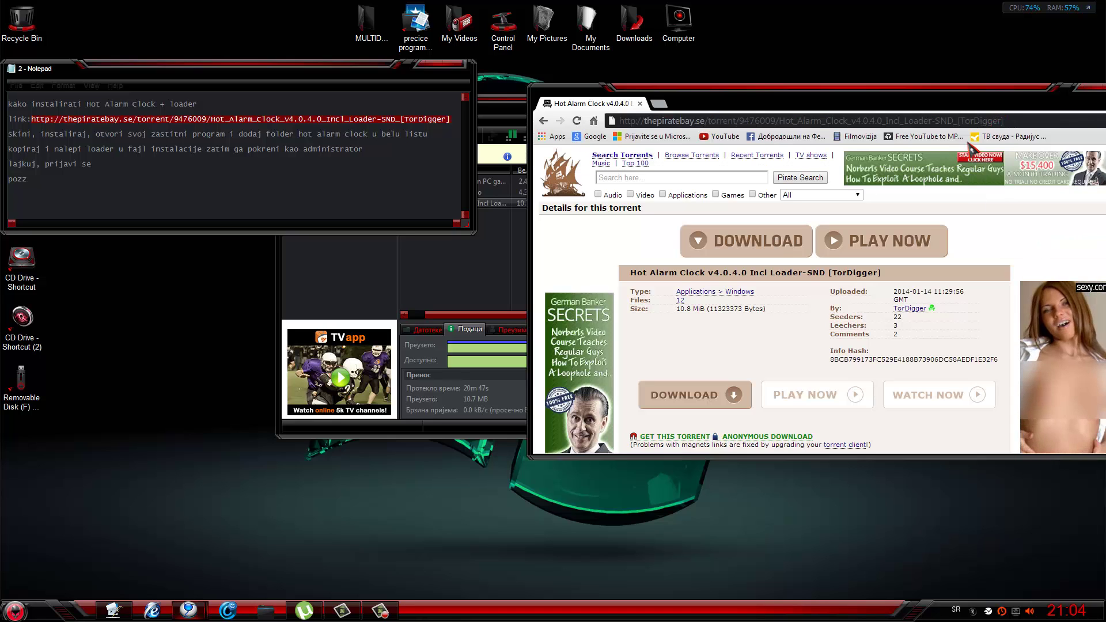
pyautogui.moveTo(986, 109); pyautogui.dragTo(948, 98)
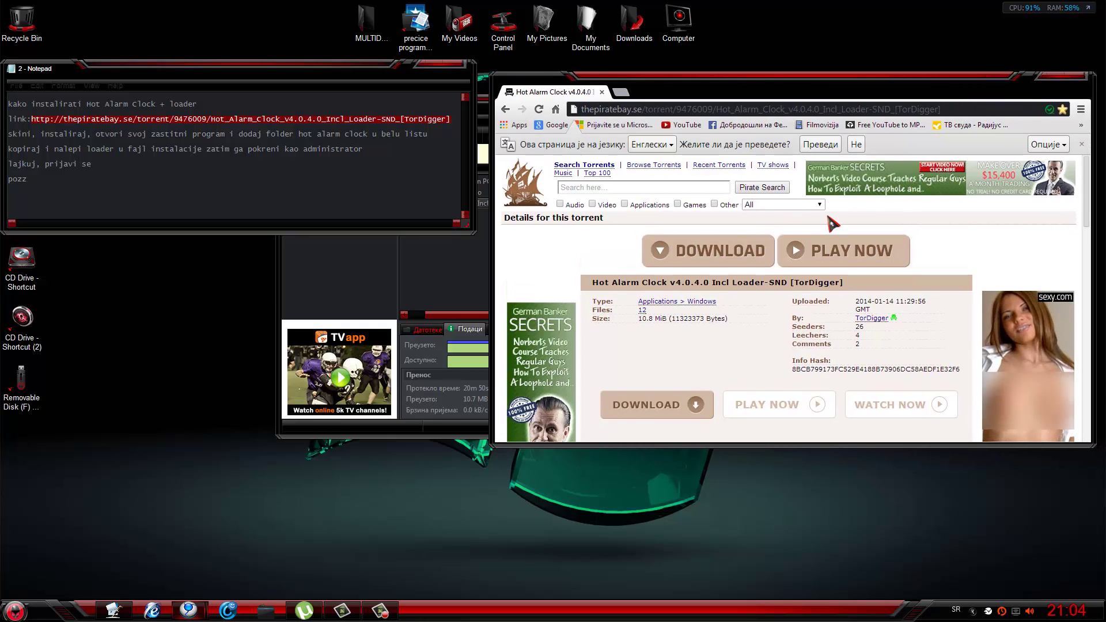
# Step: Get the torrent through its magnet link, launching µTorrent and agreeing to add its trackers to the listed torrent
pyautogui.scroll(-2, 772, 288)
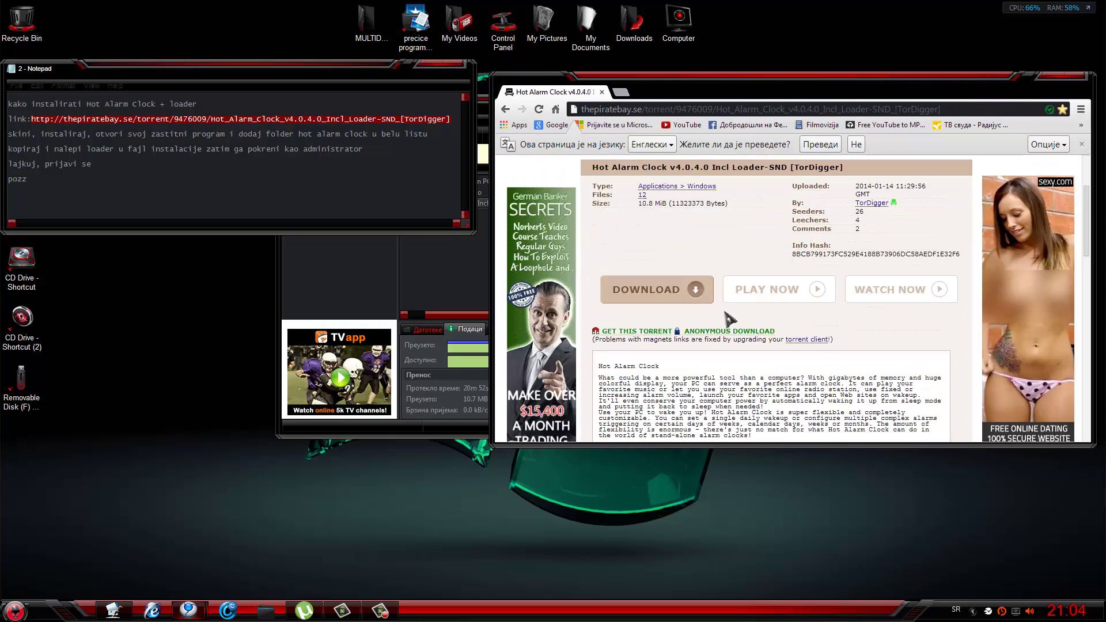
pyautogui.click(632, 331)
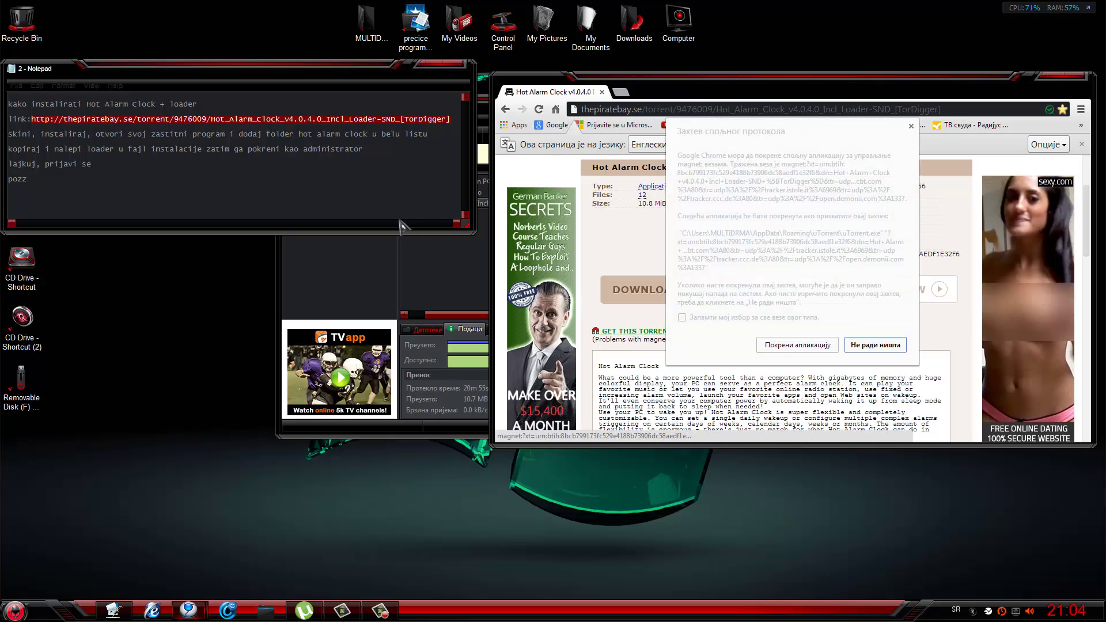
pyautogui.doubleClick(26, 134)
pyautogui.moveTo(87, 136); pyautogui.dragTo(11, 149)
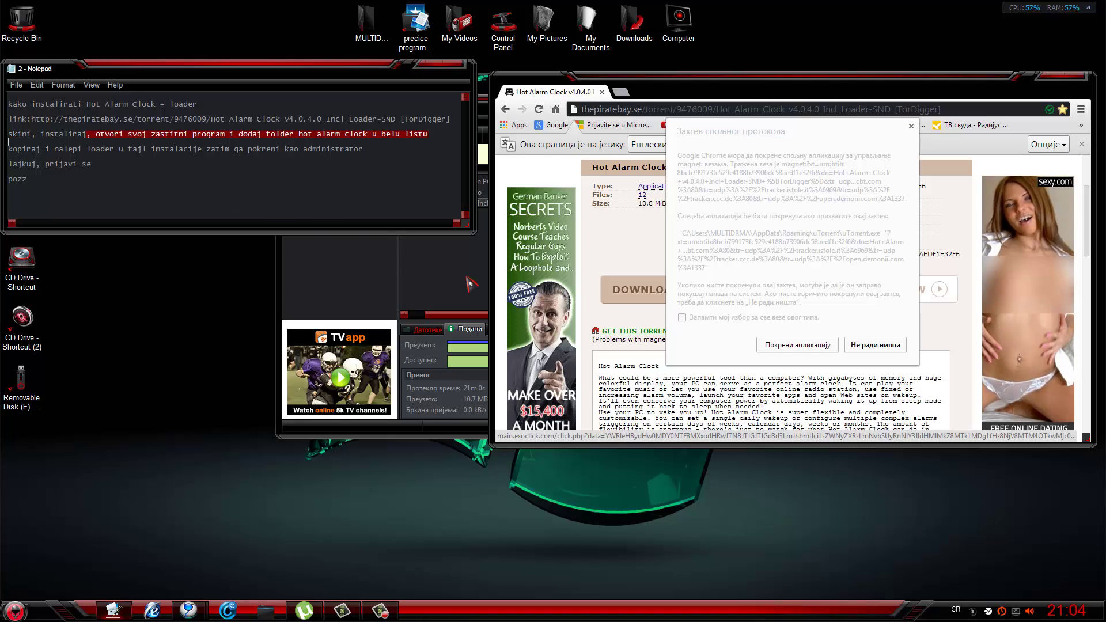
pyautogui.click(786, 345)
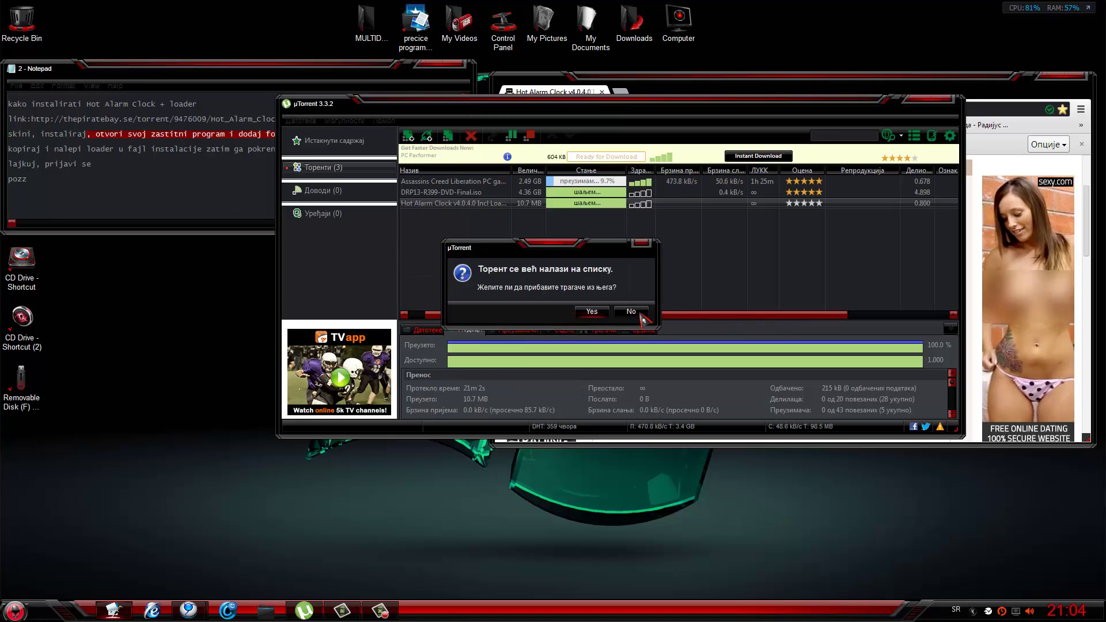
pyautogui.click(591, 311)
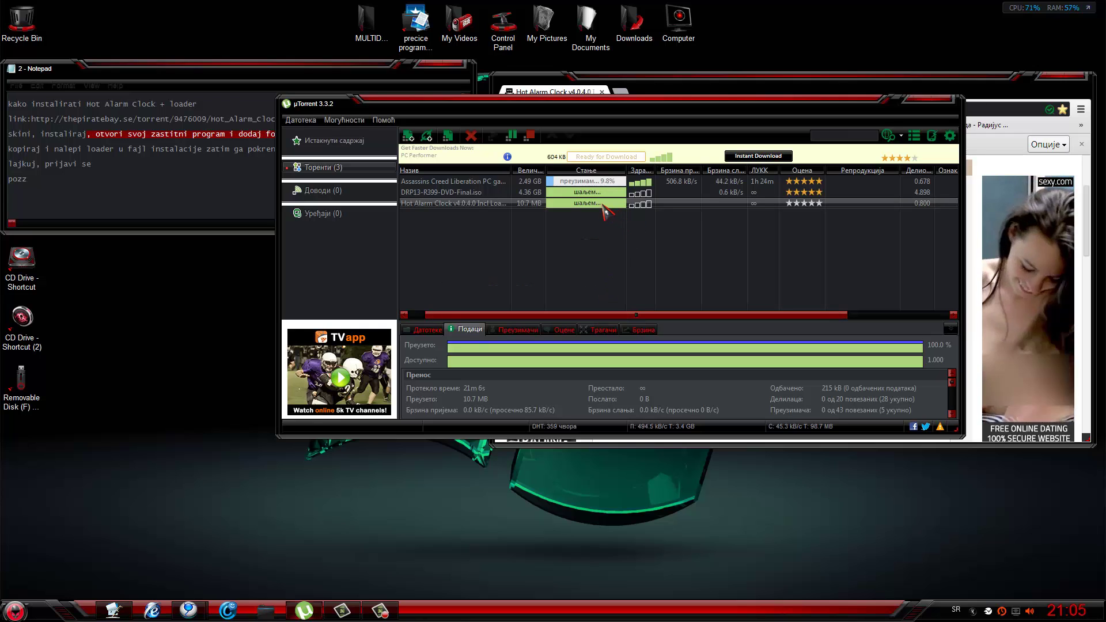
# Step: Open the download folder of the Hot Alarm Clock torrent from µTorrent and run HotAlarmClockSetup
pyautogui.hscroll(-1, 576, 222)
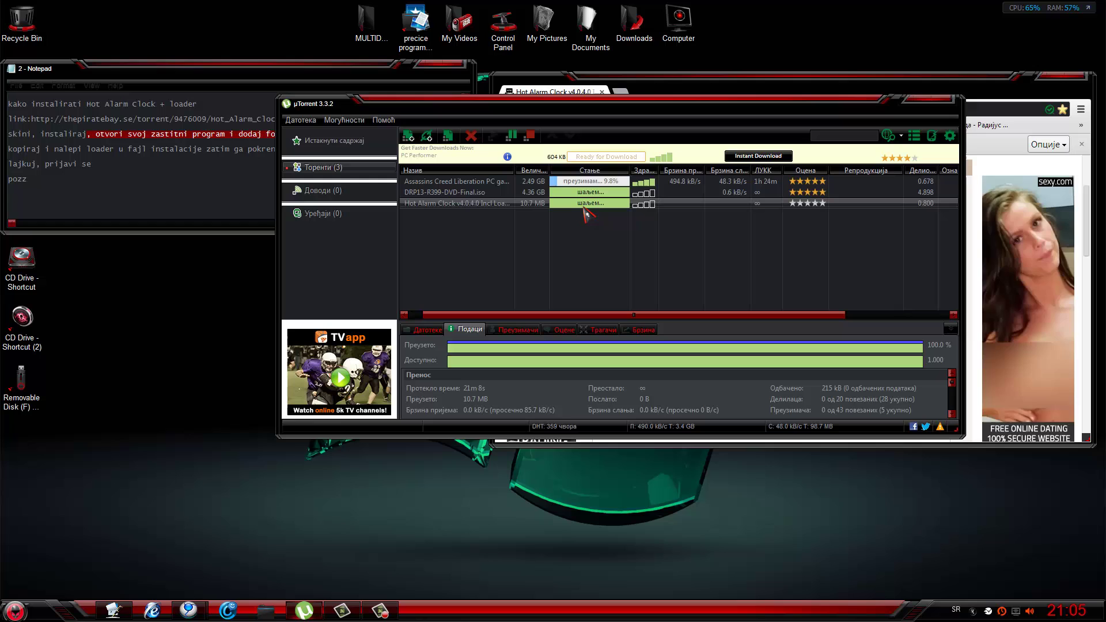
pyautogui.doubleClick(550, 205)
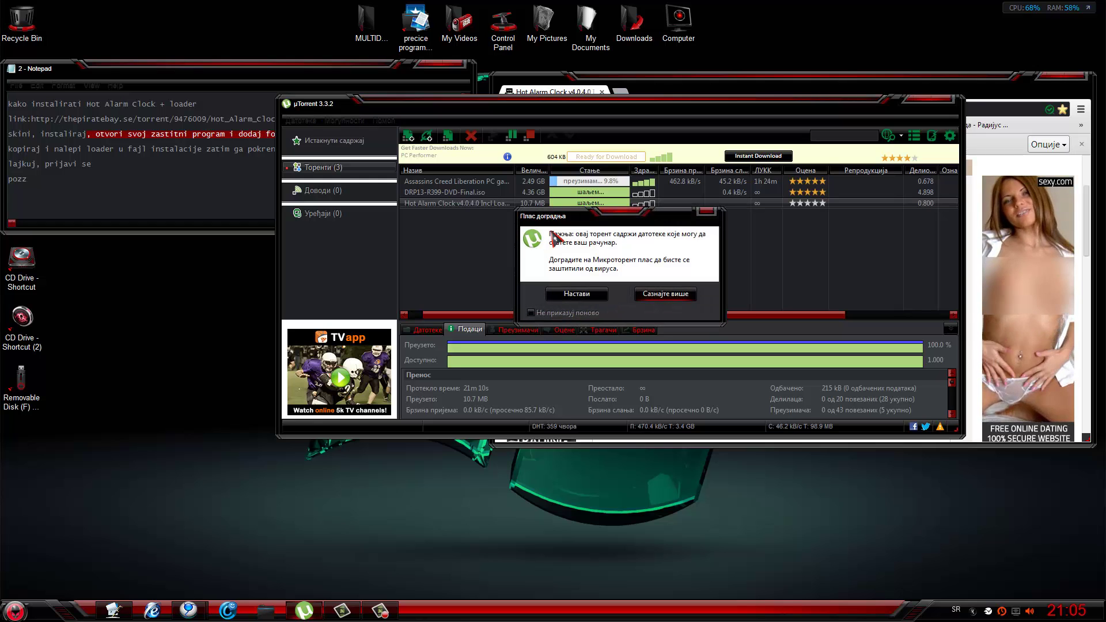
pyautogui.click(576, 294)
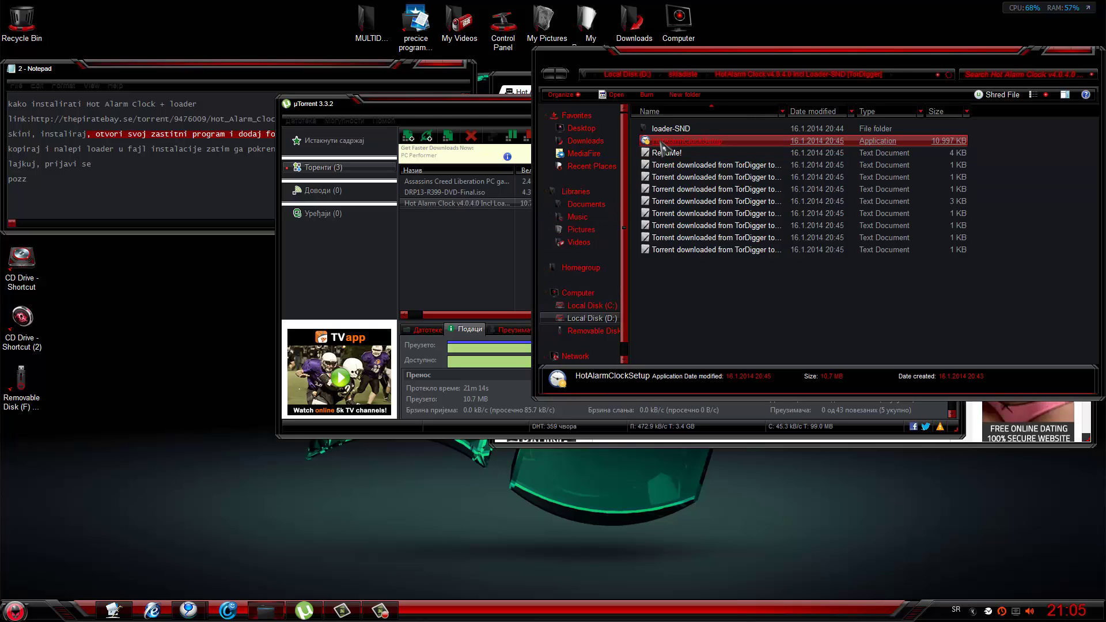
pyautogui.doubleClick(661, 141)
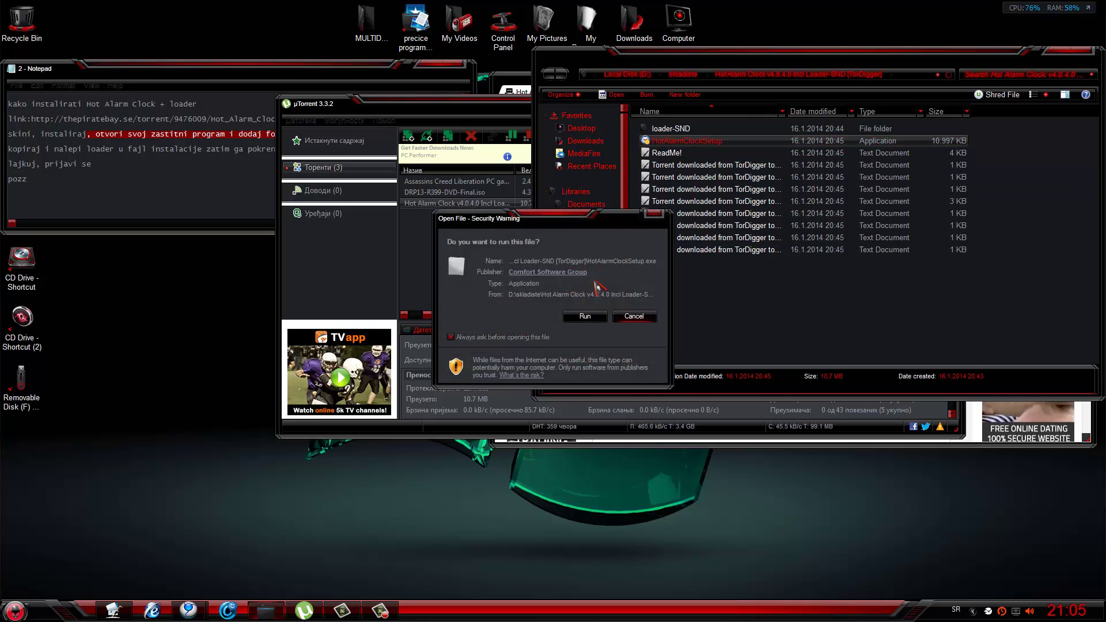
pyautogui.click(584, 316)
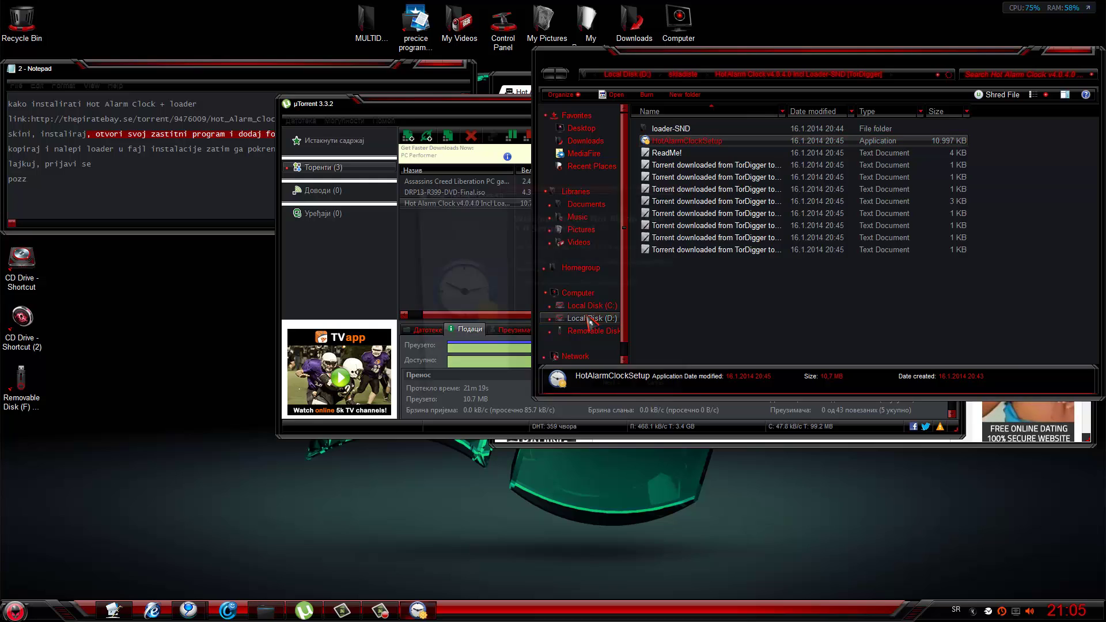
# Step: Accept the license and install Hot Alarm Clock 4.0 in C:\Program Files (x86)\HotAlarmClock with a desktop icon, then finish the setup
pyautogui.click(615, 398)
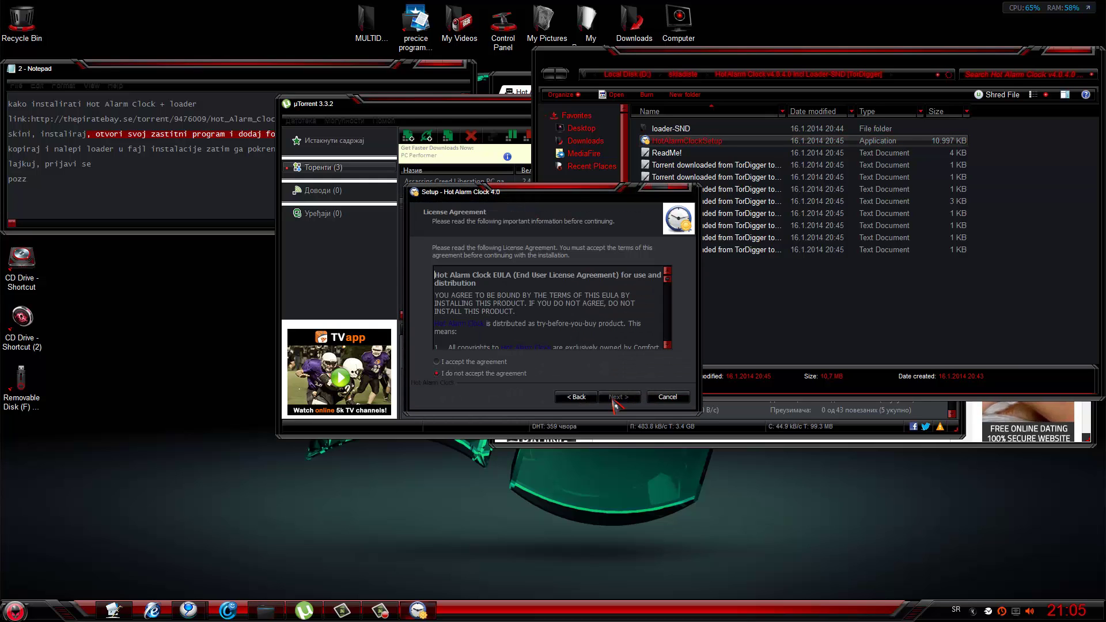
pyautogui.click(487, 362)
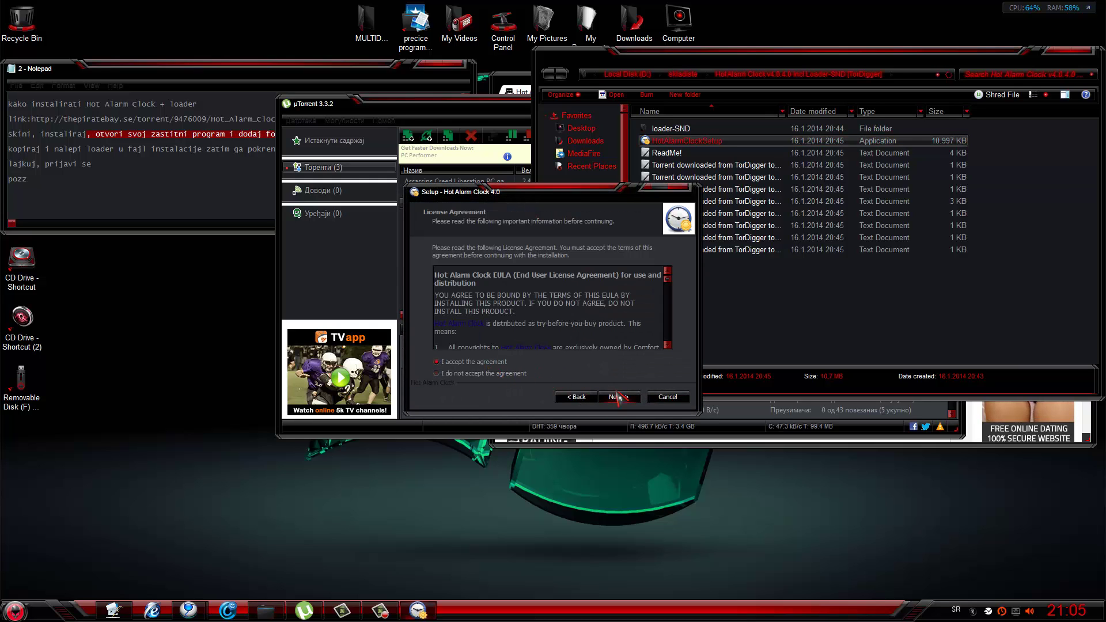
pyautogui.click(616, 398)
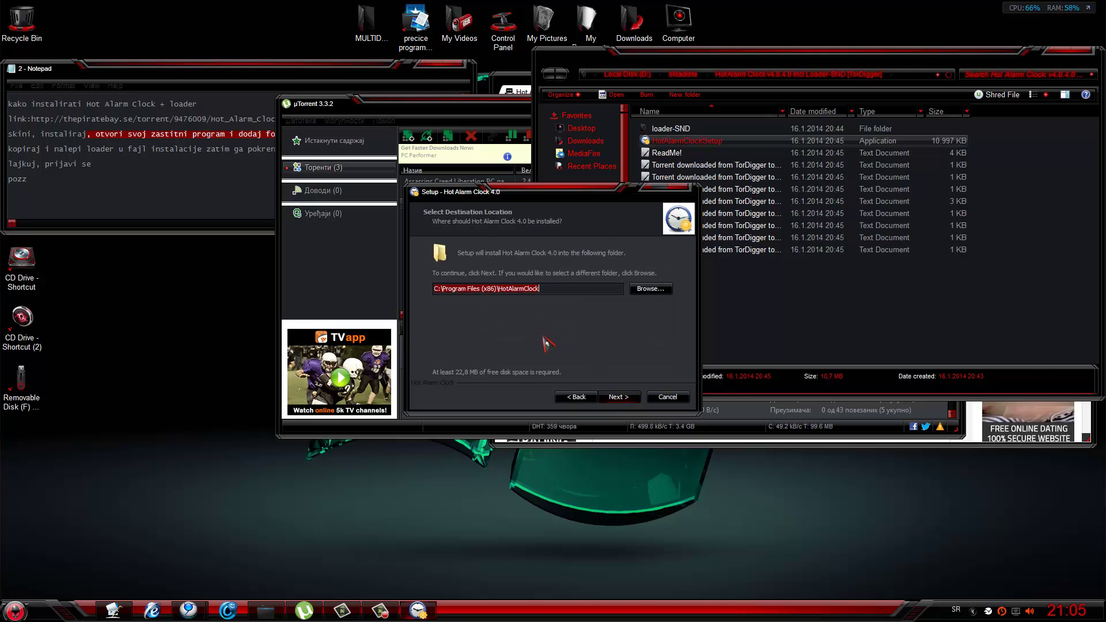
pyautogui.click(629, 400)
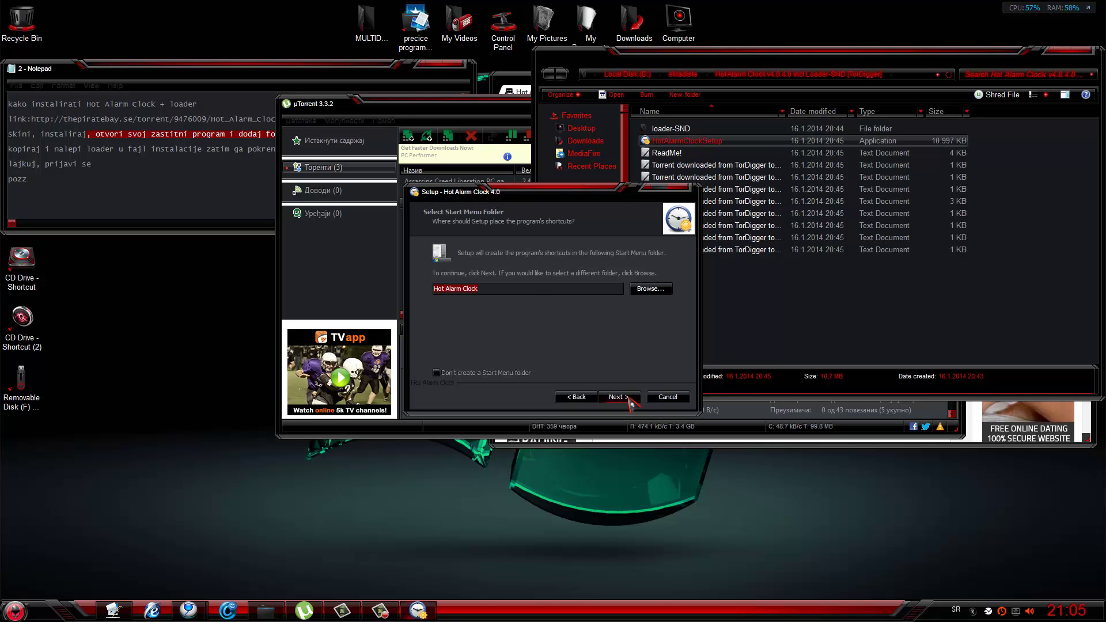
pyautogui.click(630, 397)
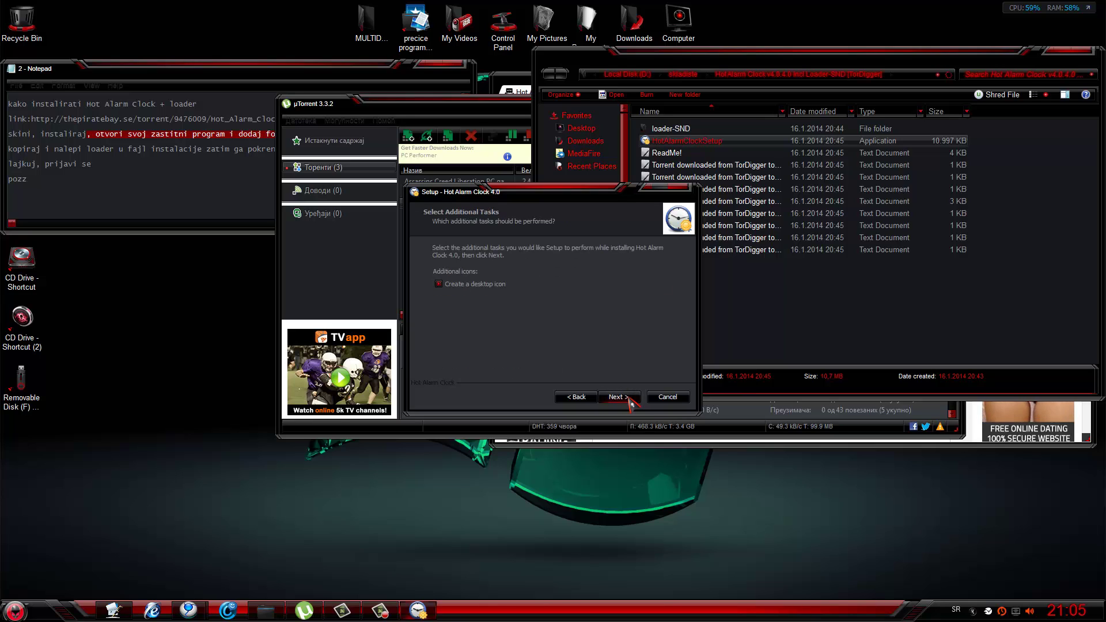
pyautogui.click(629, 399)
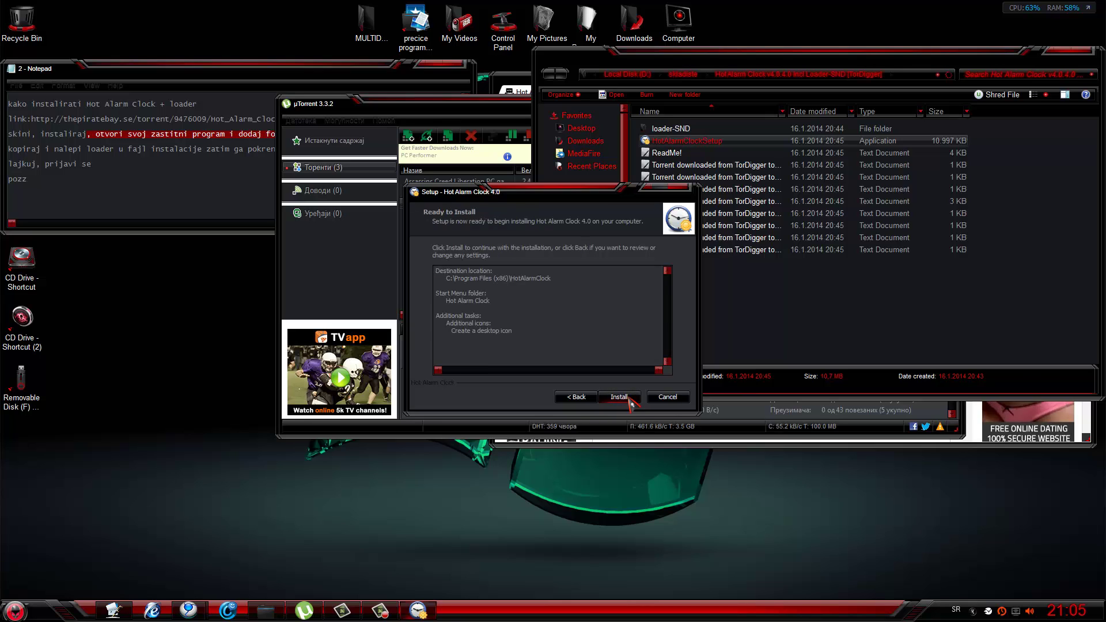
pyautogui.click(630, 398)
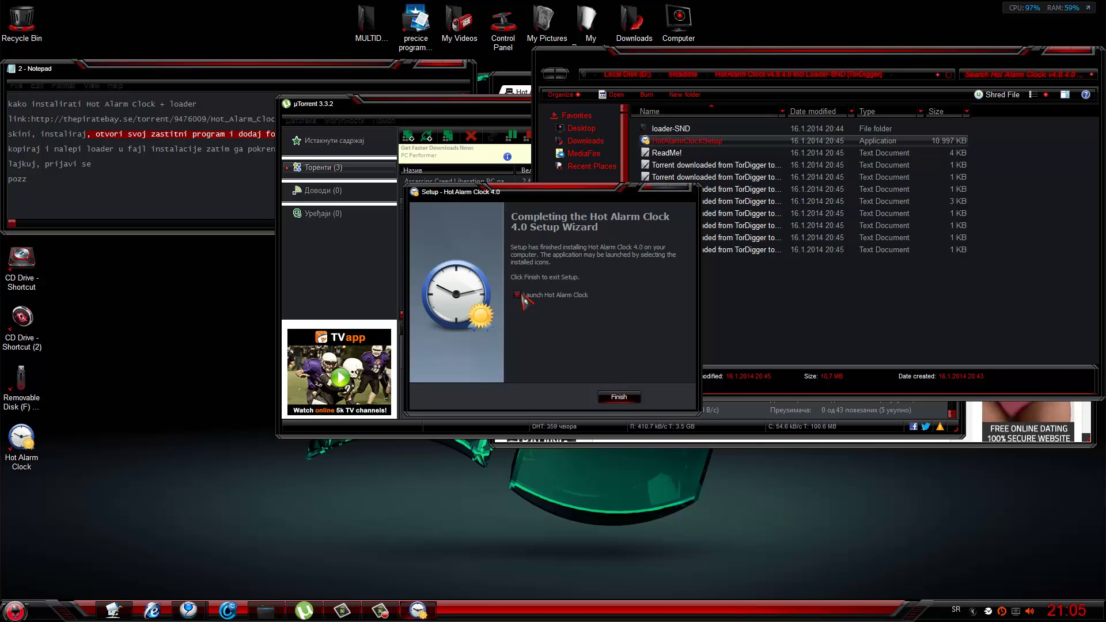
pyautogui.click(626, 401)
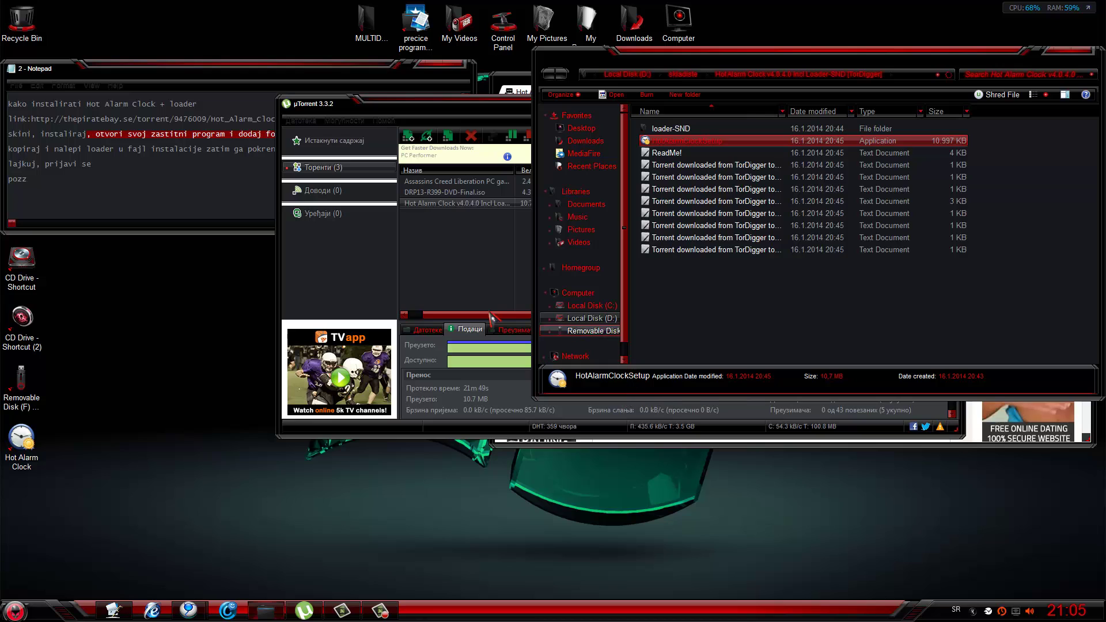
# Step: Highlight the note's instruction about the protection program and open the excluded files and locations settings in Microsoft Security Essentials
pyautogui.click(199, 202)
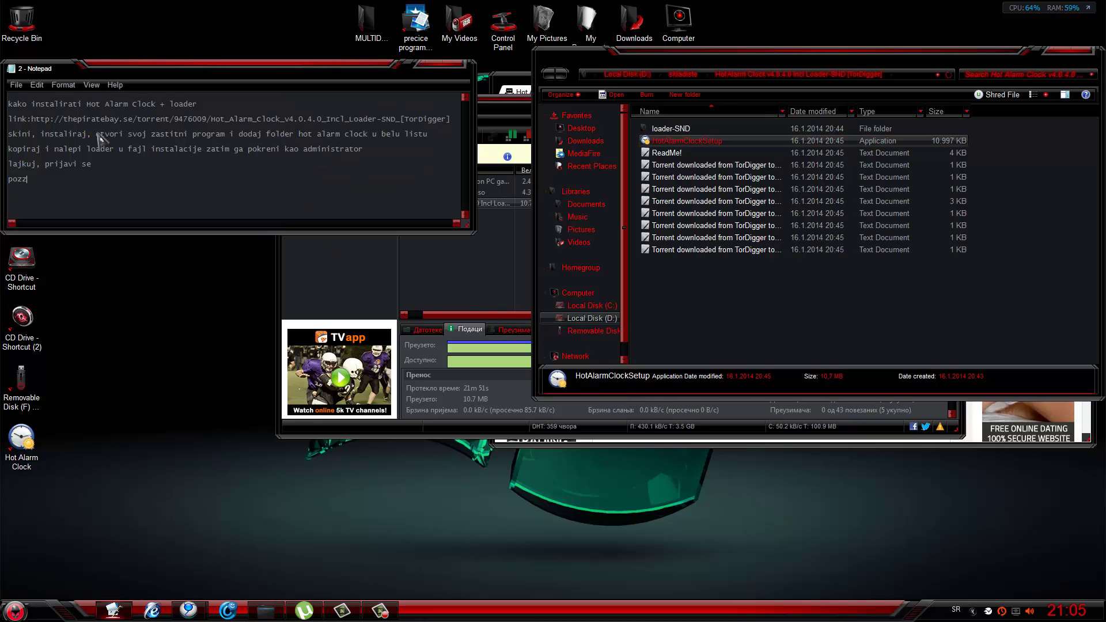
pyautogui.moveTo(97, 134); pyautogui.dragTo(432, 140)
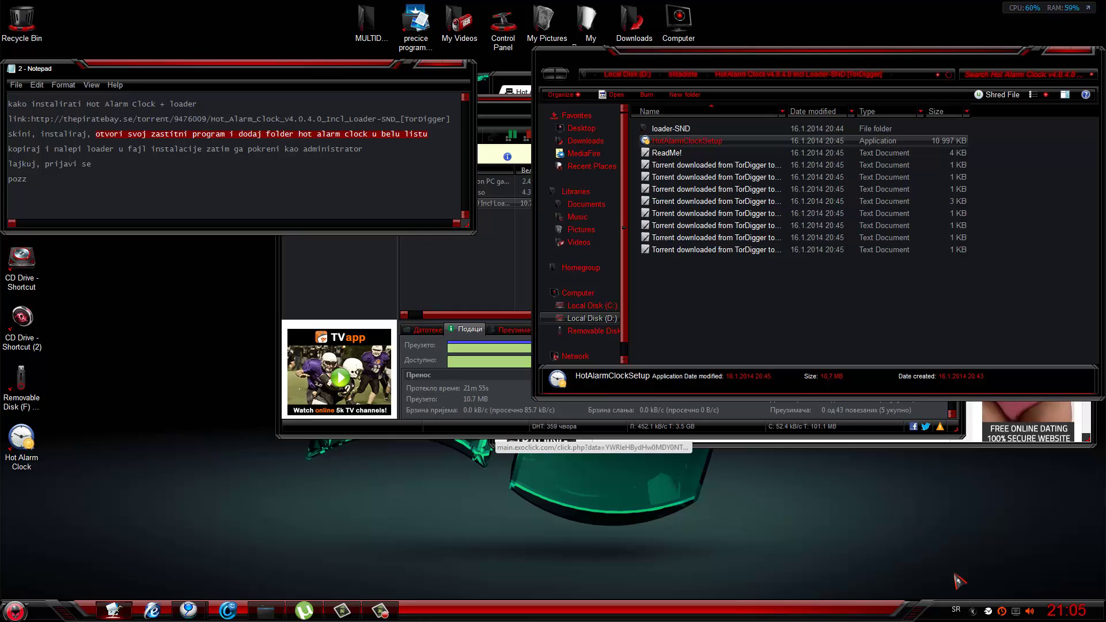
pyautogui.click(972, 611)
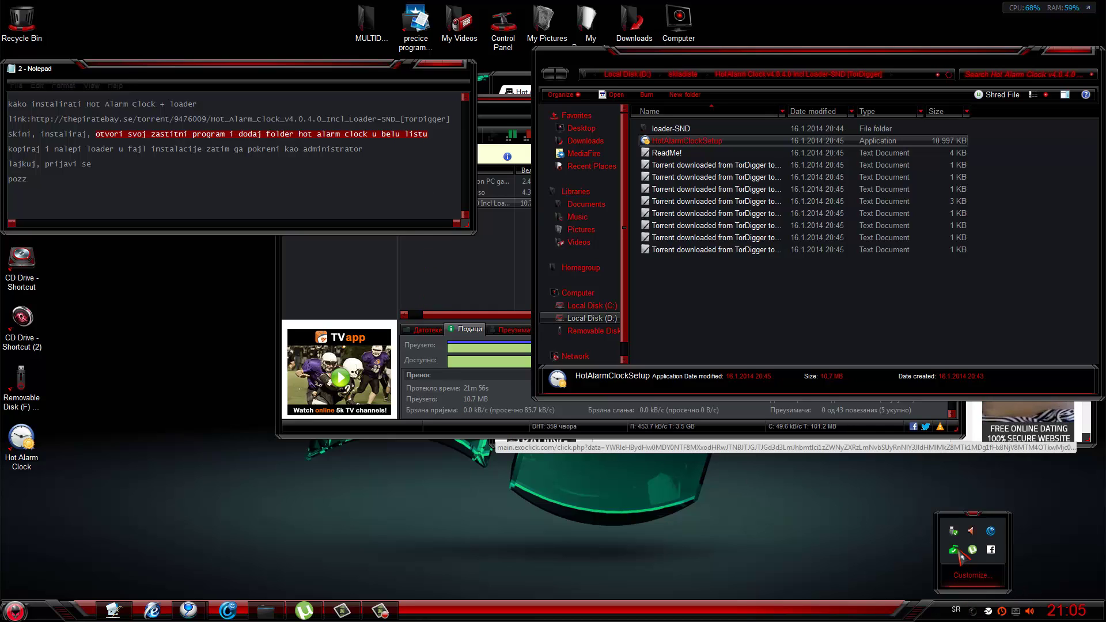
pyautogui.doubleClick(954, 550)
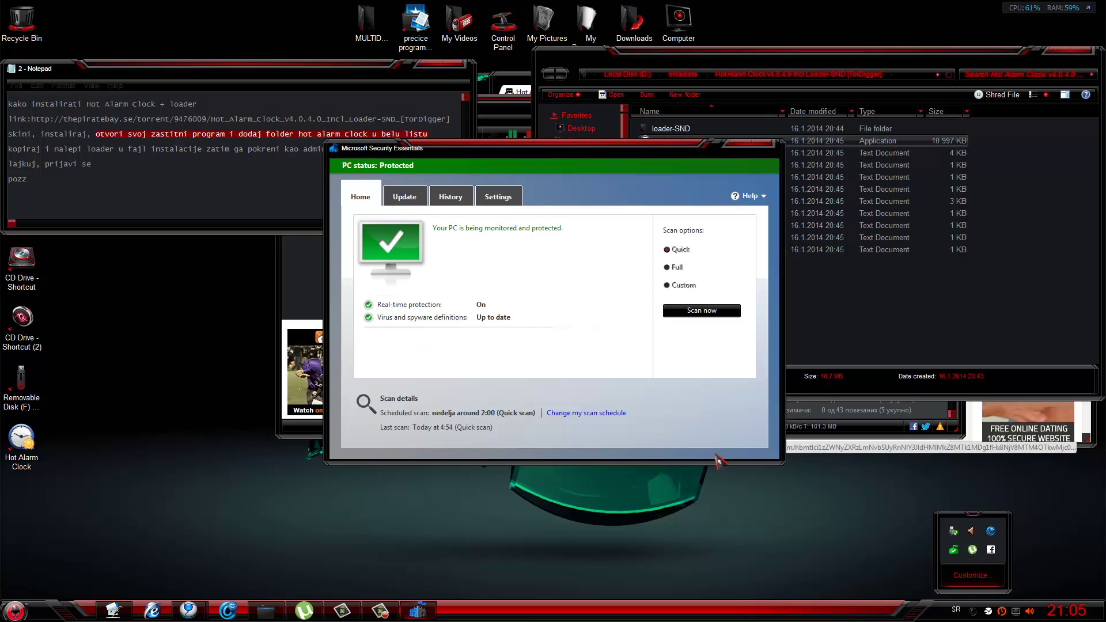
pyautogui.click(509, 200)
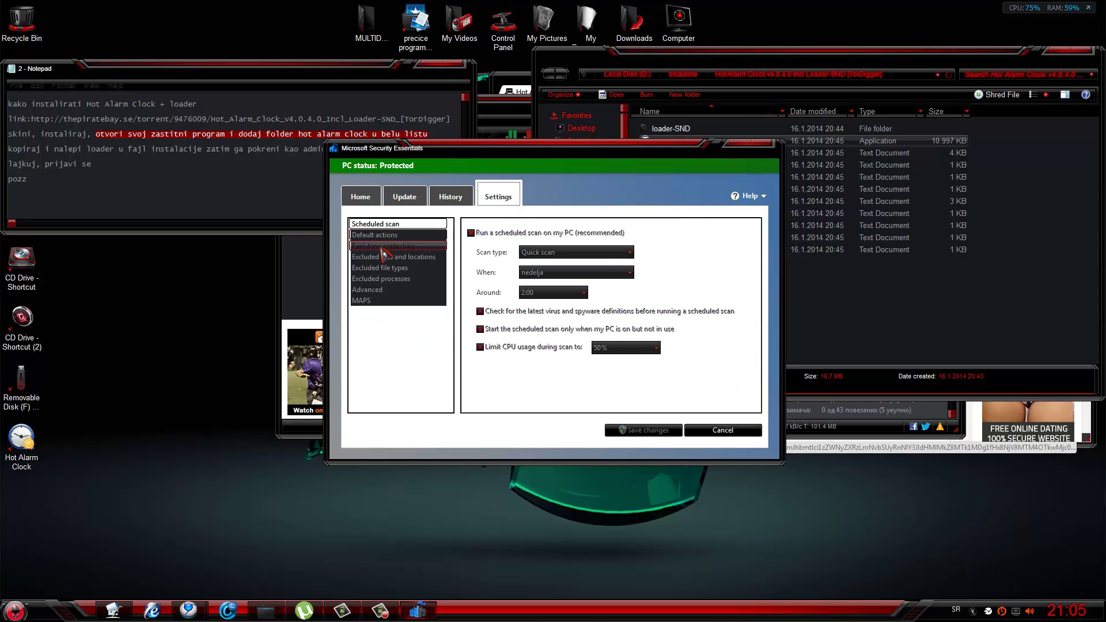
pyautogui.click(392, 258)
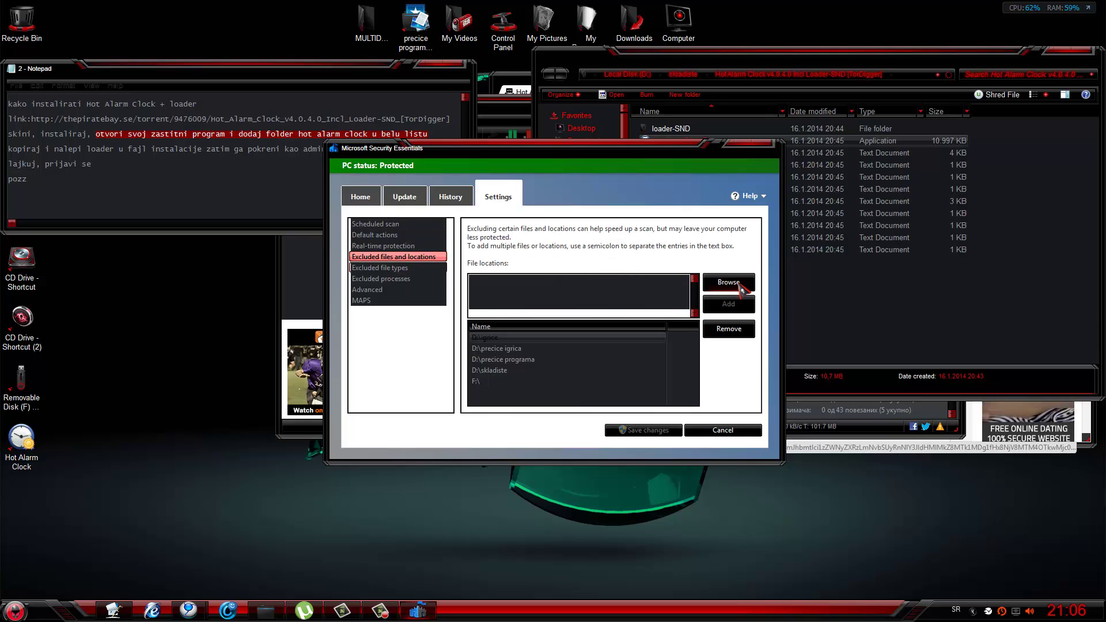
# Step: Add C:\Program Files (x86)\HotAlarmClock to the excluded locations and save the changes
pyautogui.click(737, 283)
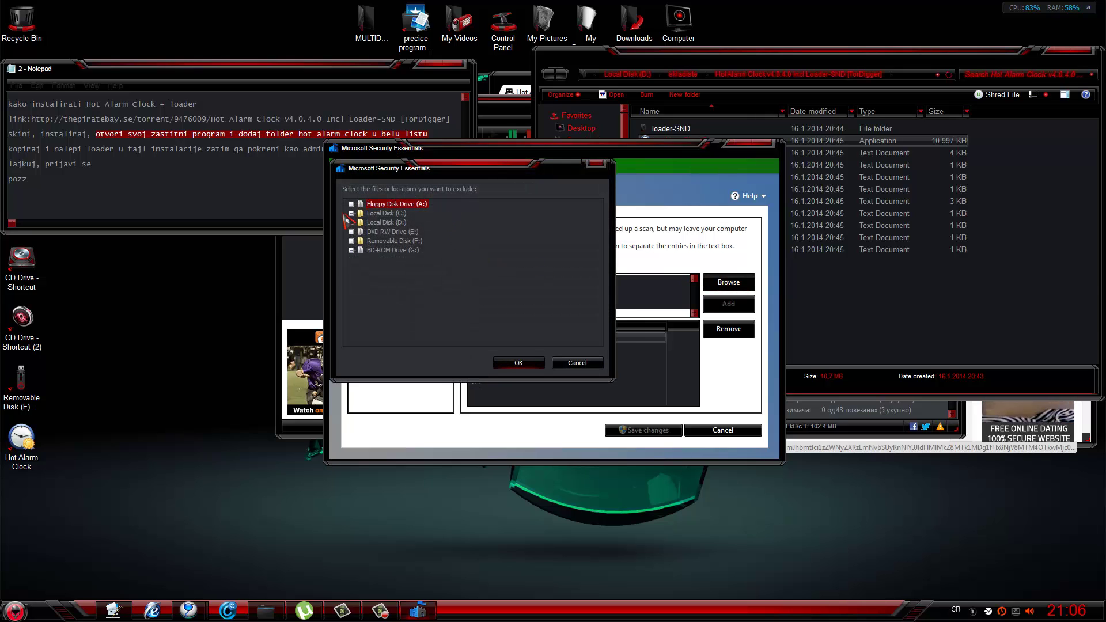
pyautogui.click(352, 214)
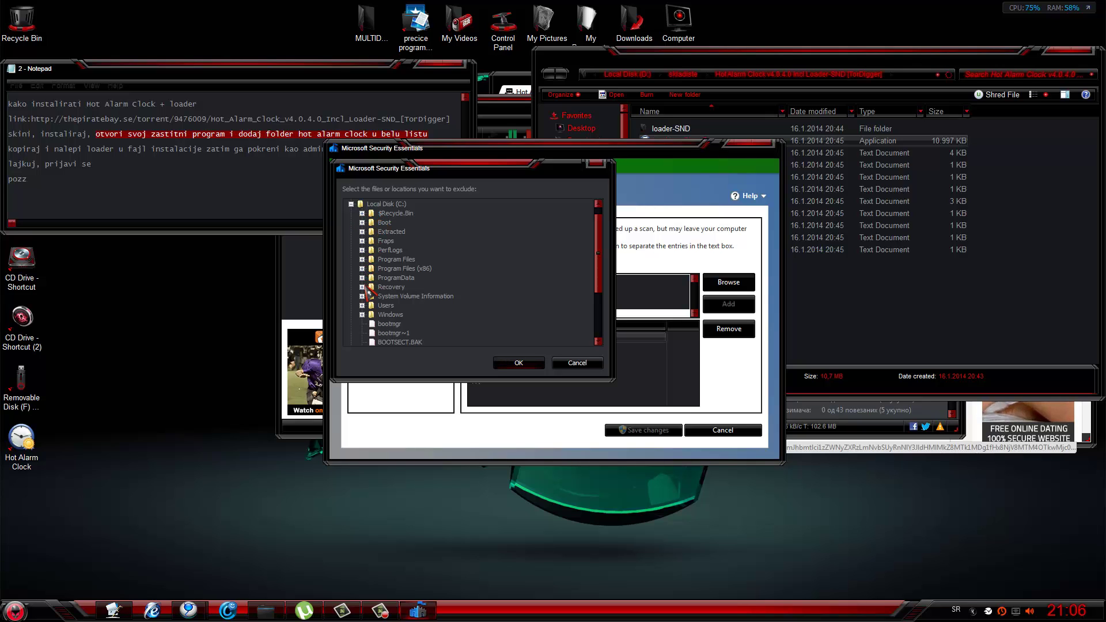
pyautogui.click(362, 268)
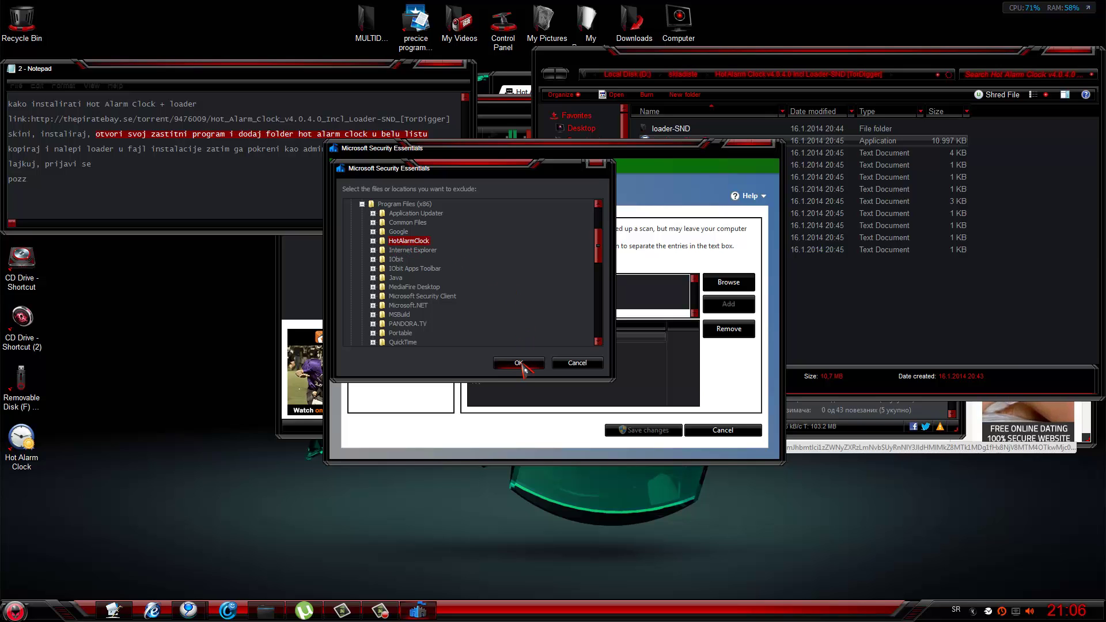
pyautogui.click(521, 361)
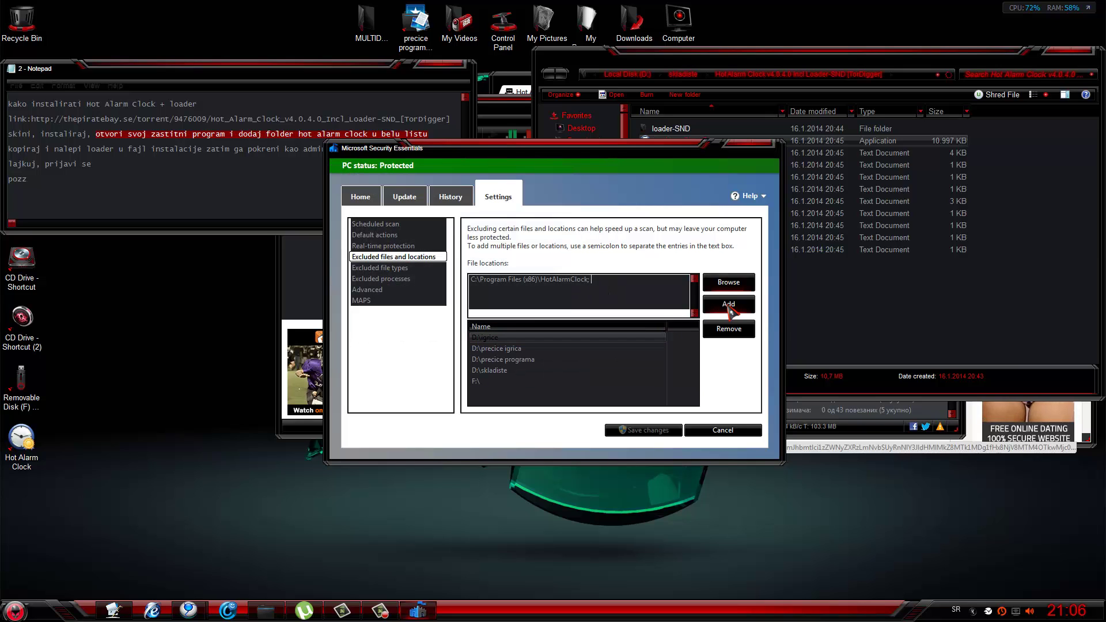
pyautogui.click(727, 306)
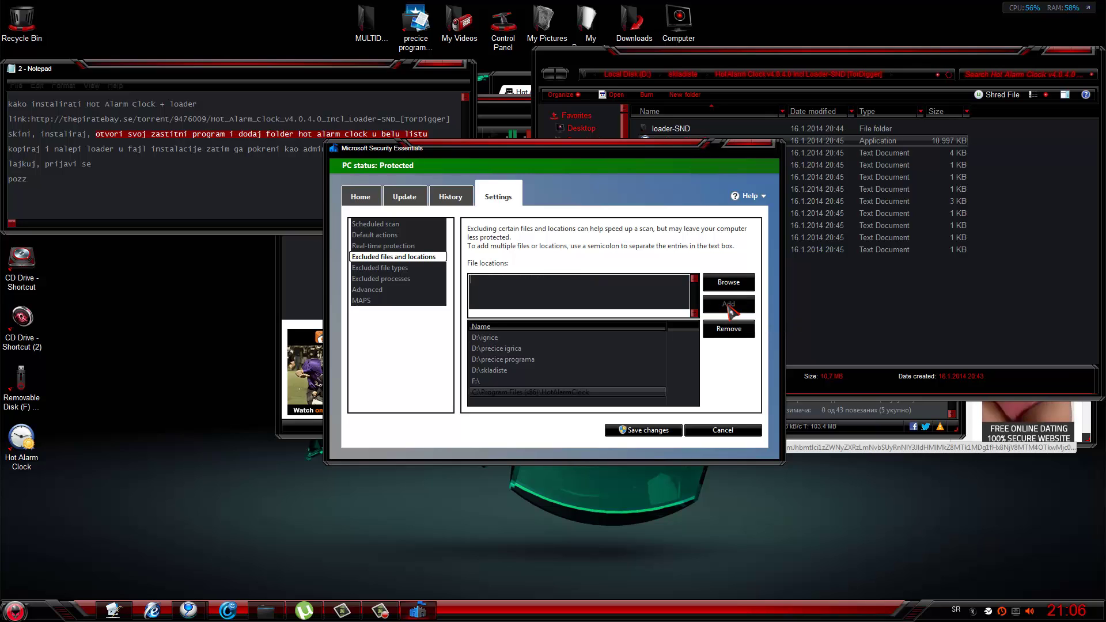
pyautogui.click(663, 433)
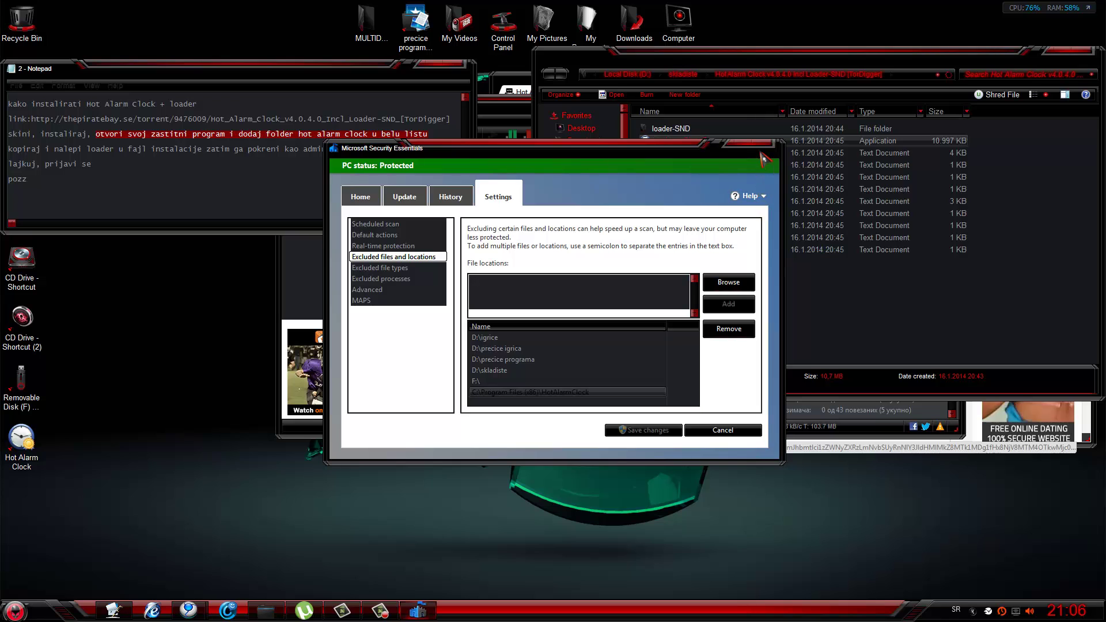
# Step: Close the antivirus, highlight the note's loader instruction, and copy Installer_Load_HotAlarmClock from the loader-SND folder
pyautogui.click(764, 149)
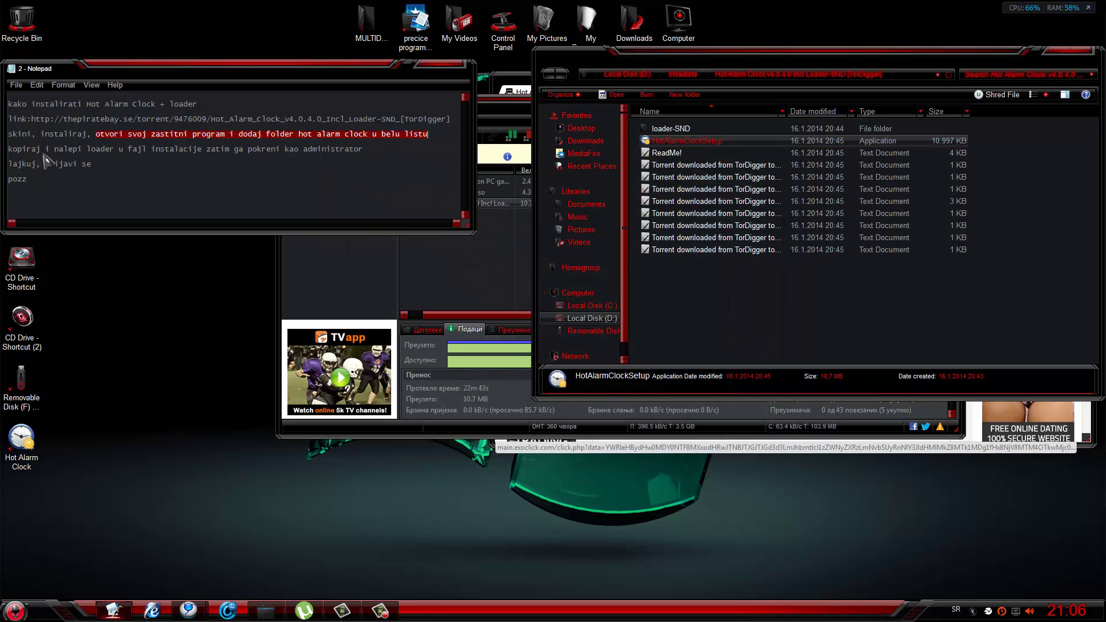
pyautogui.moveTo(8, 149); pyautogui.dragTo(370, 156)
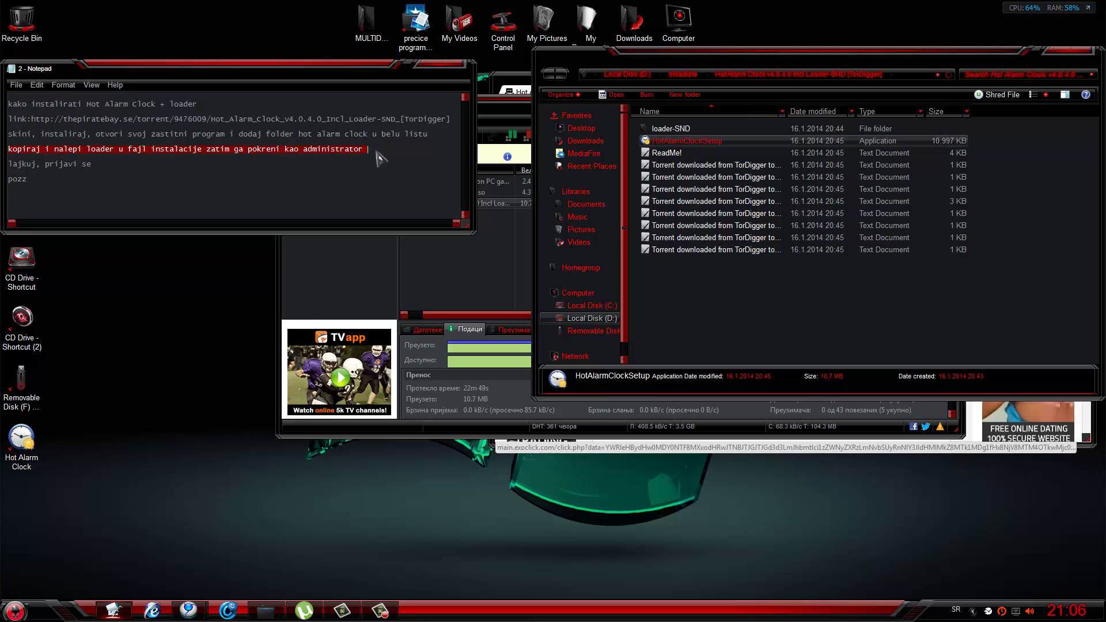
pyautogui.doubleClick(672, 130)
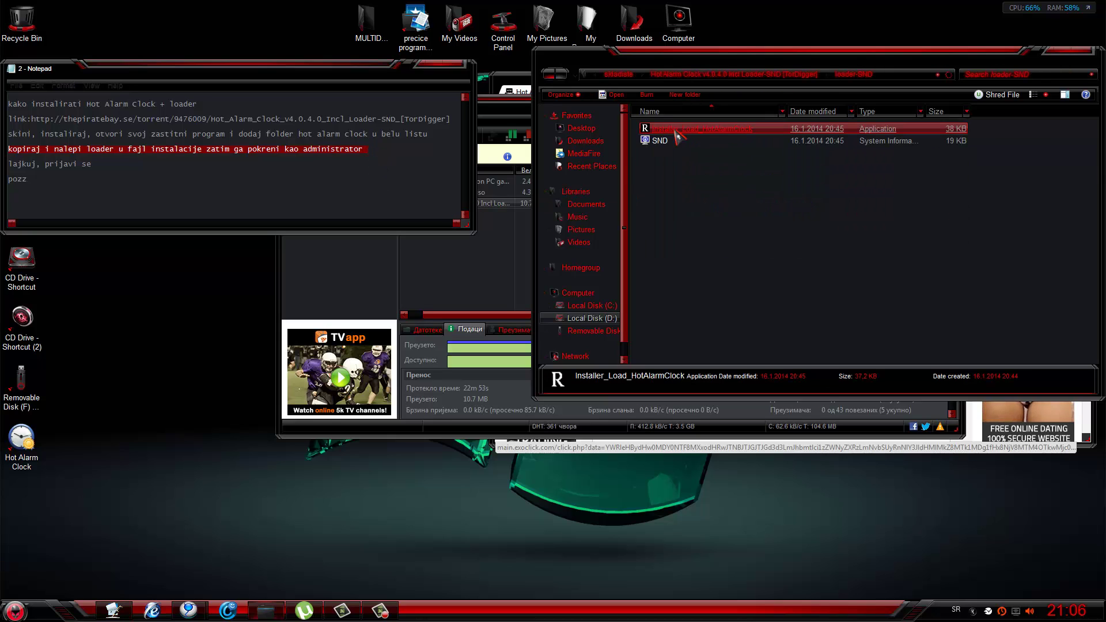
pyautogui.rightClick(673, 130)
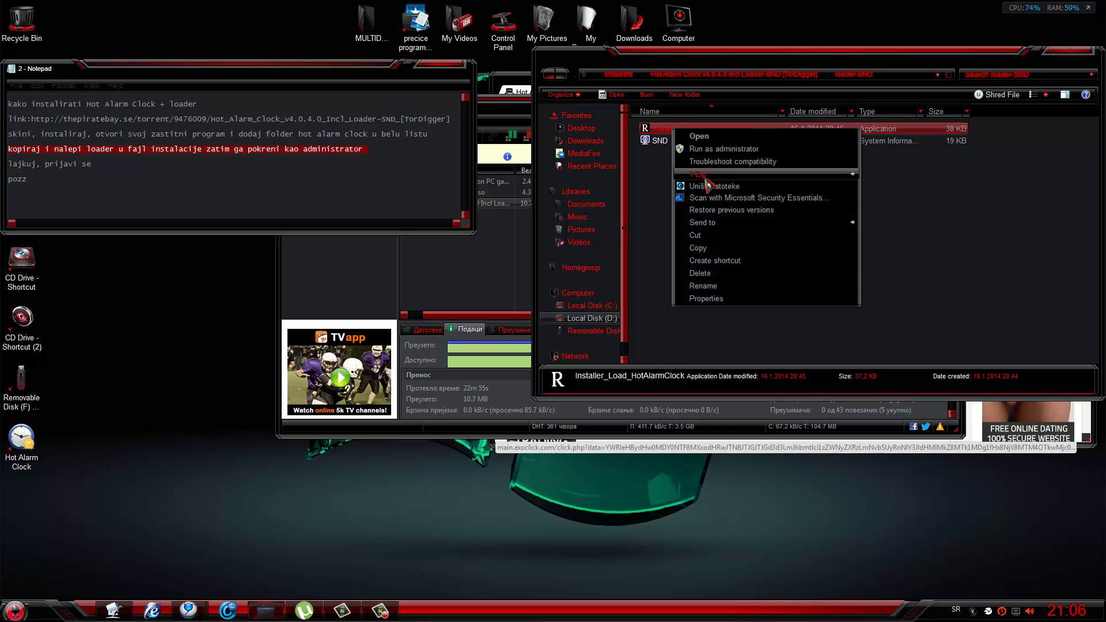
pyautogui.click(716, 252)
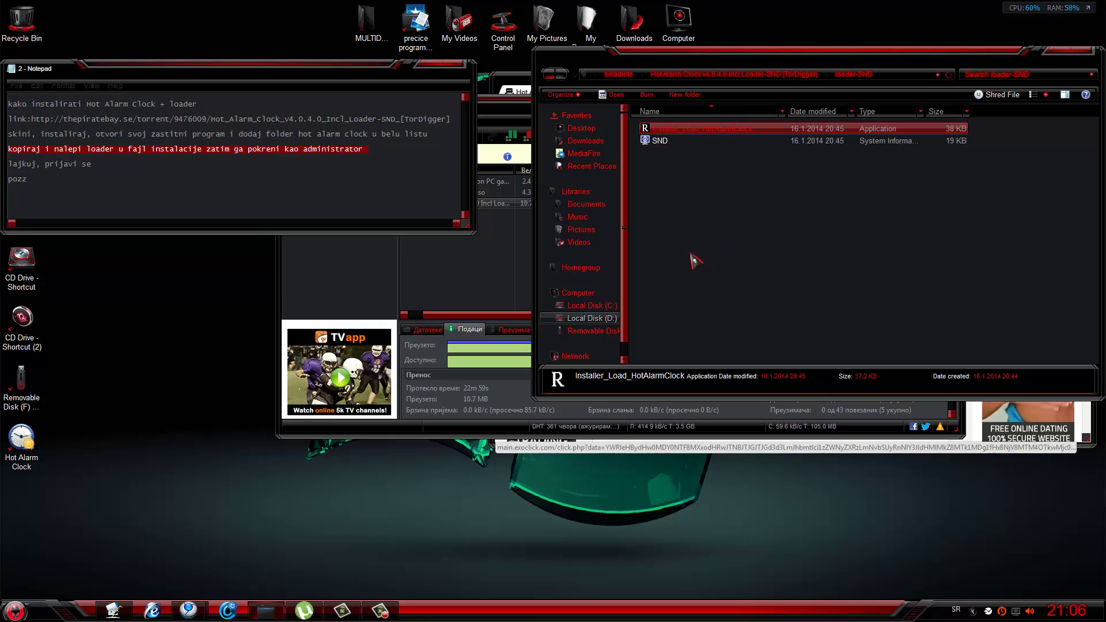
# Step: Open the installation folder behind the Hot Alarm Clock desktop shortcut and paste the copied loader installer into it
pyautogui.click(38, 443)
pyautogui.rightClick(33, 435)
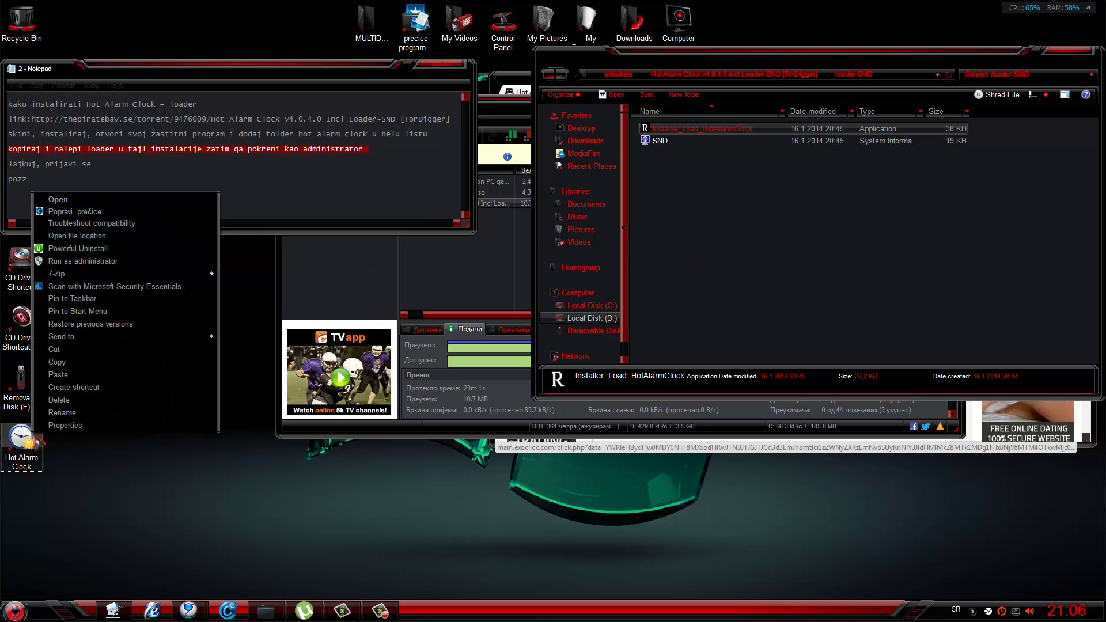
pyautogui.click(97, 237)
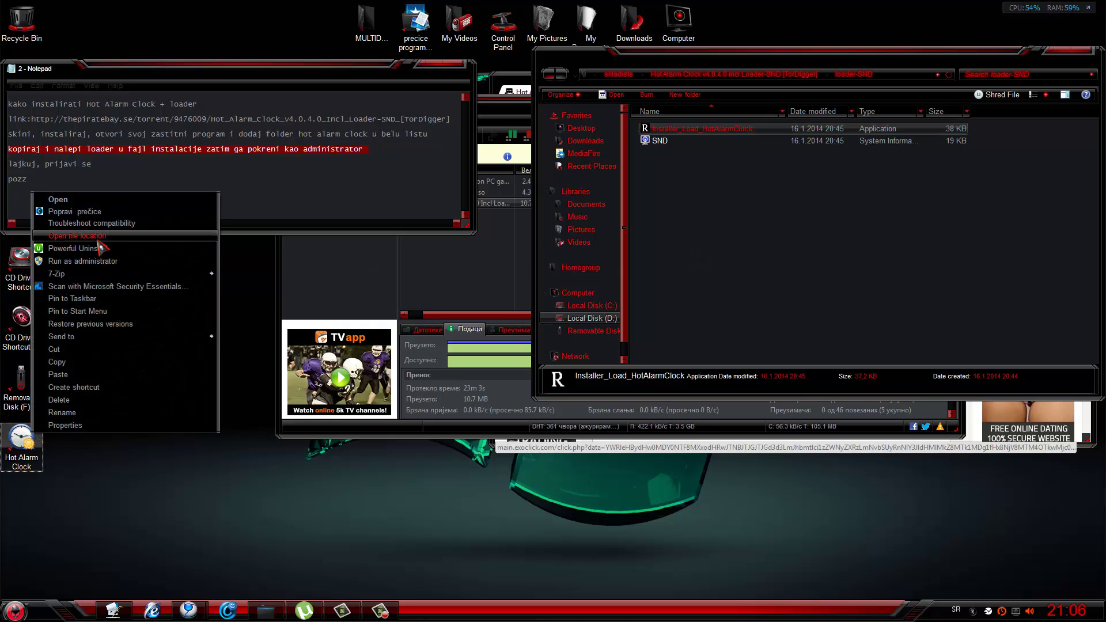
pyautogui.rightClick(743, 346)
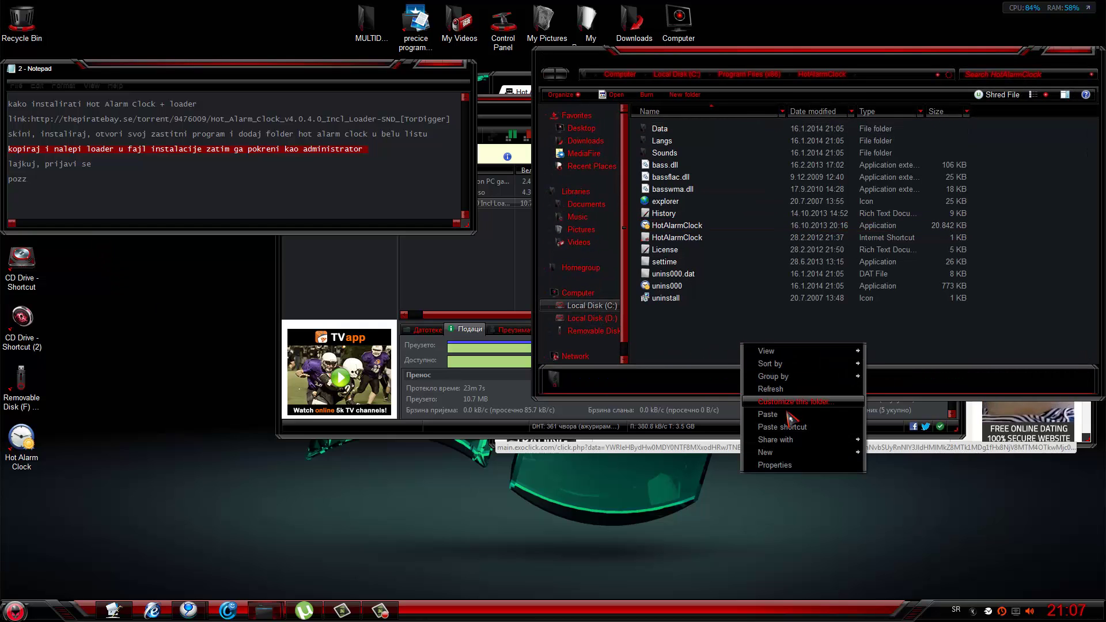
pyautogui.click(788, 413)
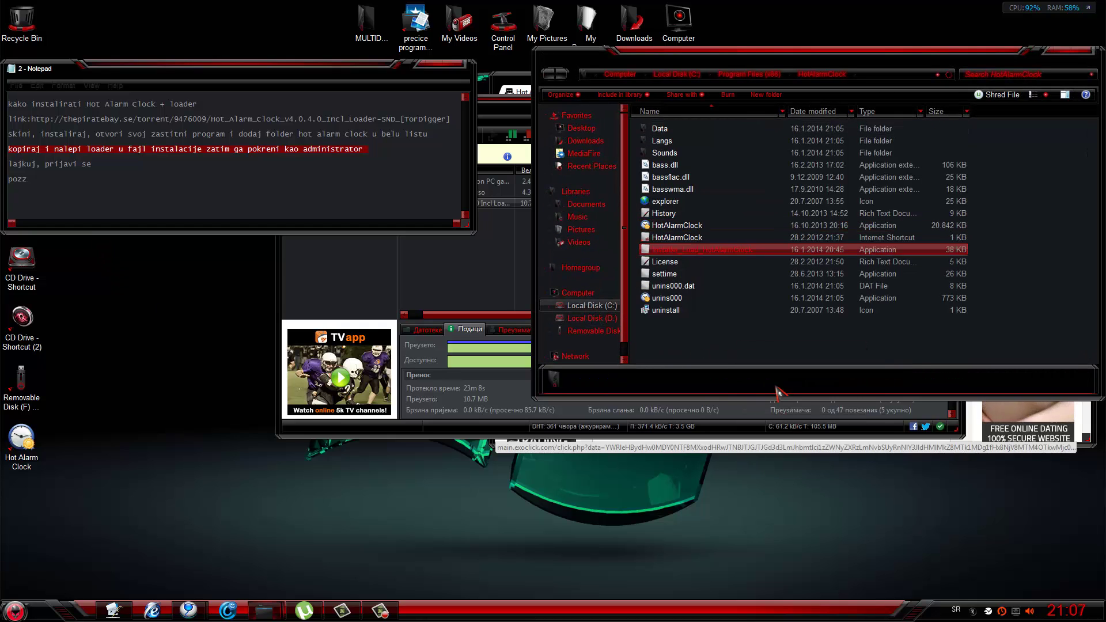
# Step: Run Installer_Load_HotAlarmClock as administrator, install the loader for HotAlarmClock.exe, and mark the program as installed correctly
pyautogui.rightClick(723, 251)
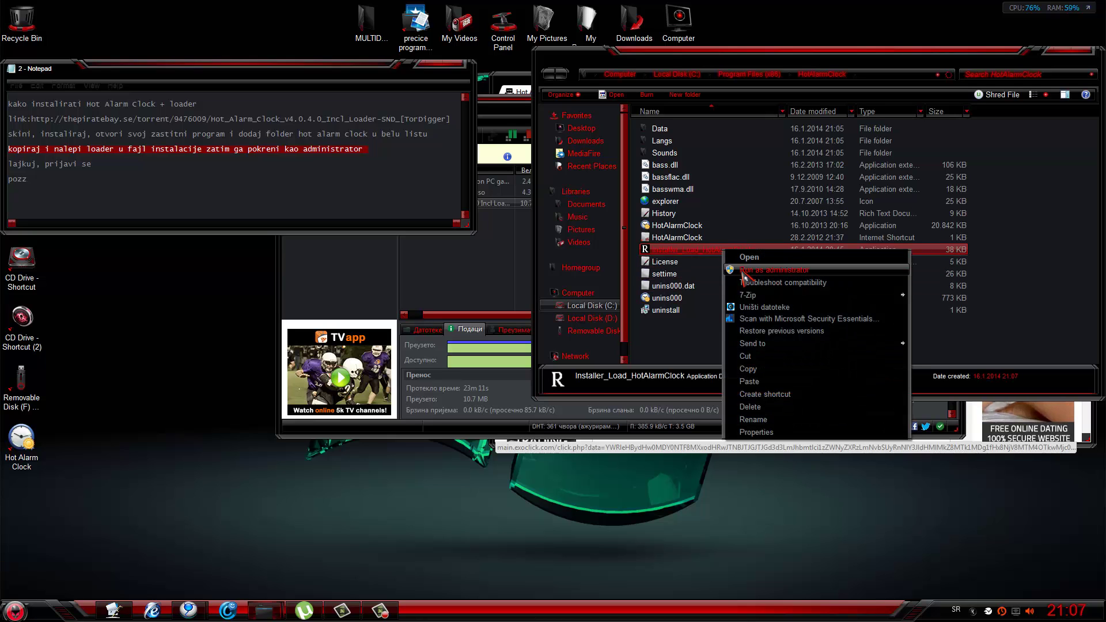
pyautogui.click(743, 271)
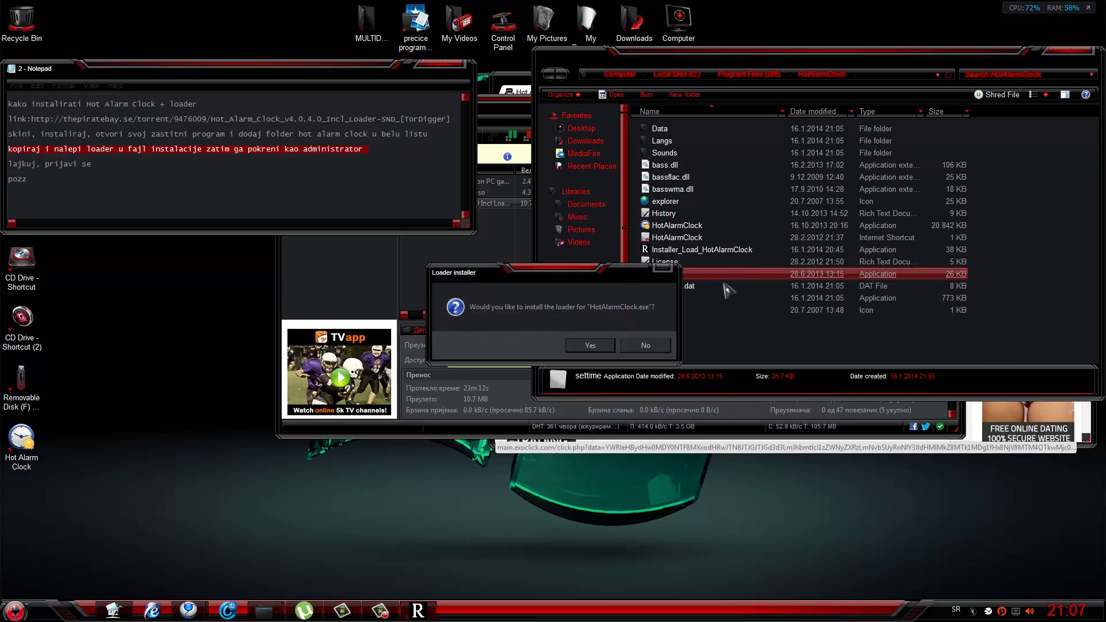
pyautogui.click(591, 346)
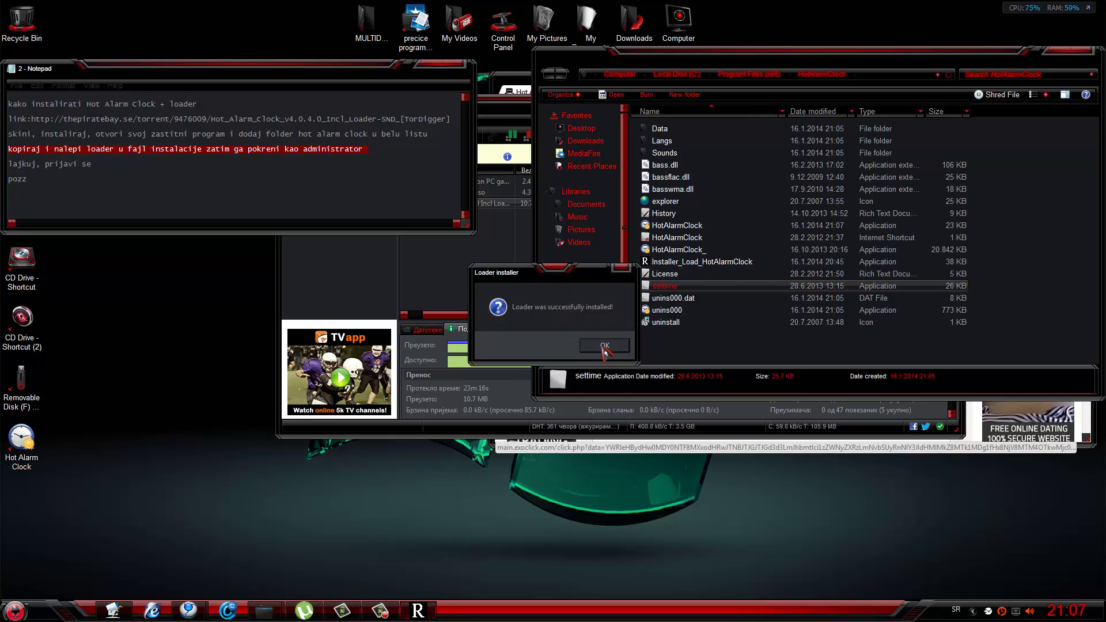
pyautogui.click(602, 345)
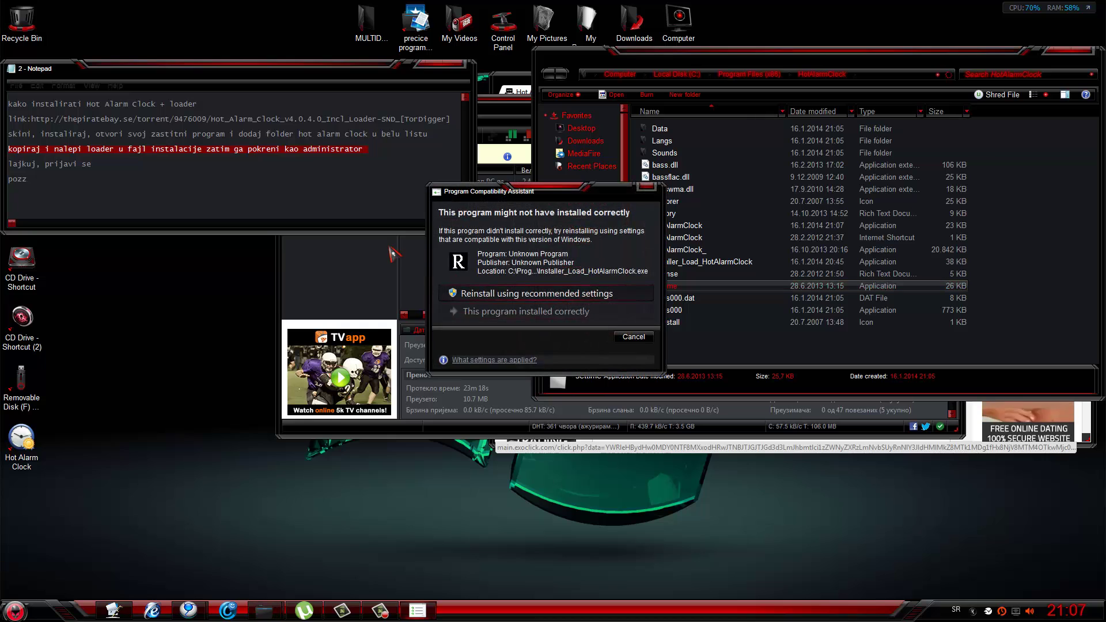
pyautogui.click(482, 312)
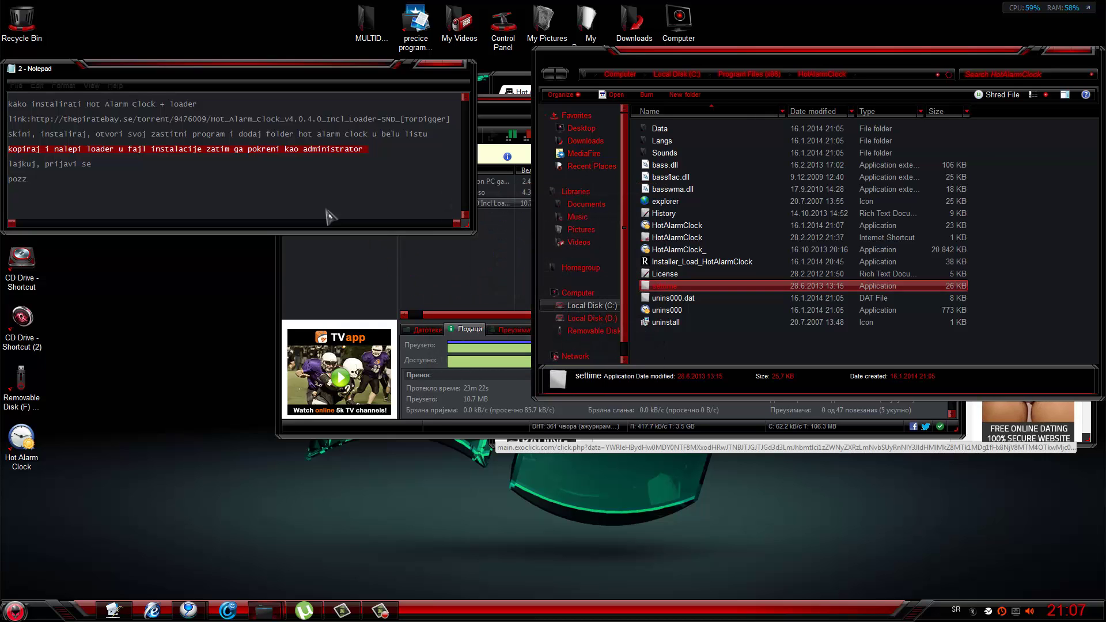
# Step: Highlight the note's closing lines "lajkuj, prijavi se" and "pozz", and close the note with its changes saved
pyautogui.moveTo(92, 166); pyautogui.dragTo(10, 164)
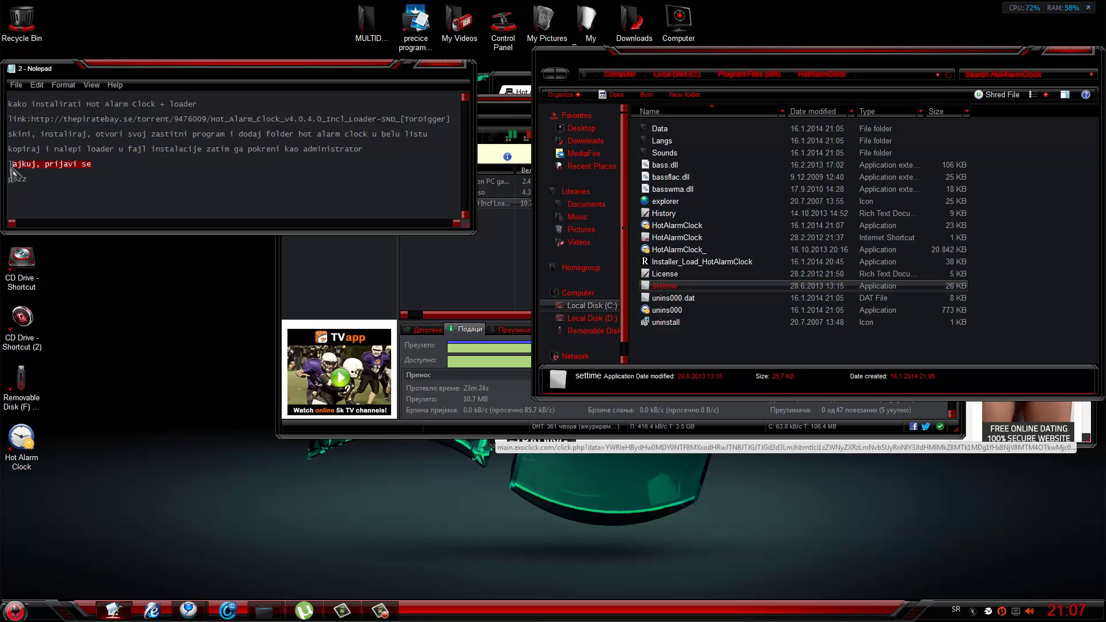
pyautogui.moveTo(54, 192); pyautogui.dragTo(2, 185)
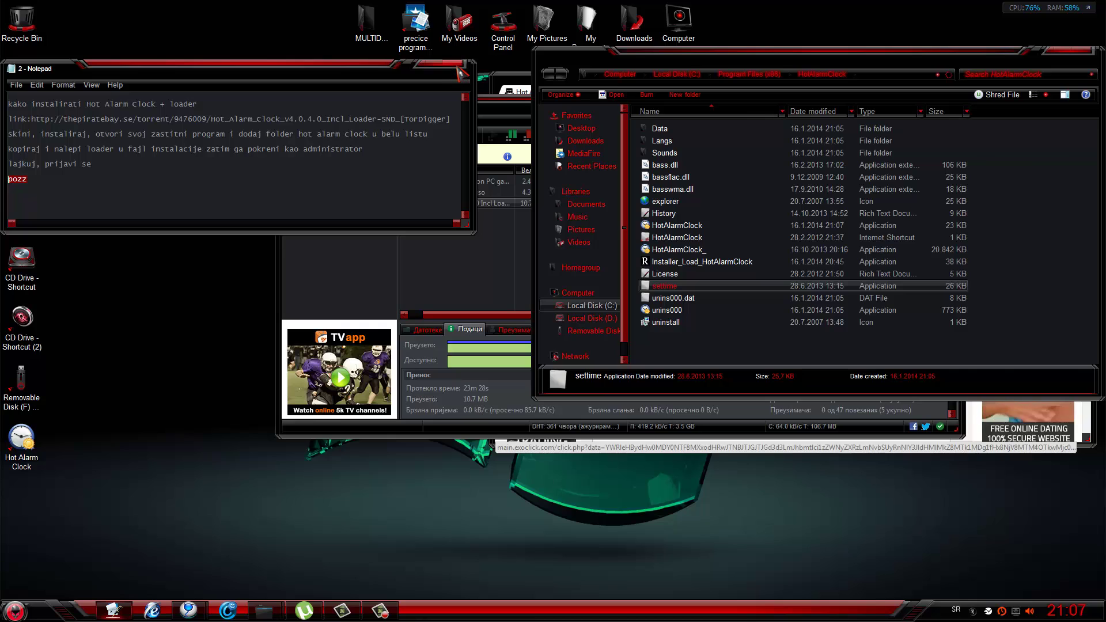
pyautogui.click(459, 68)
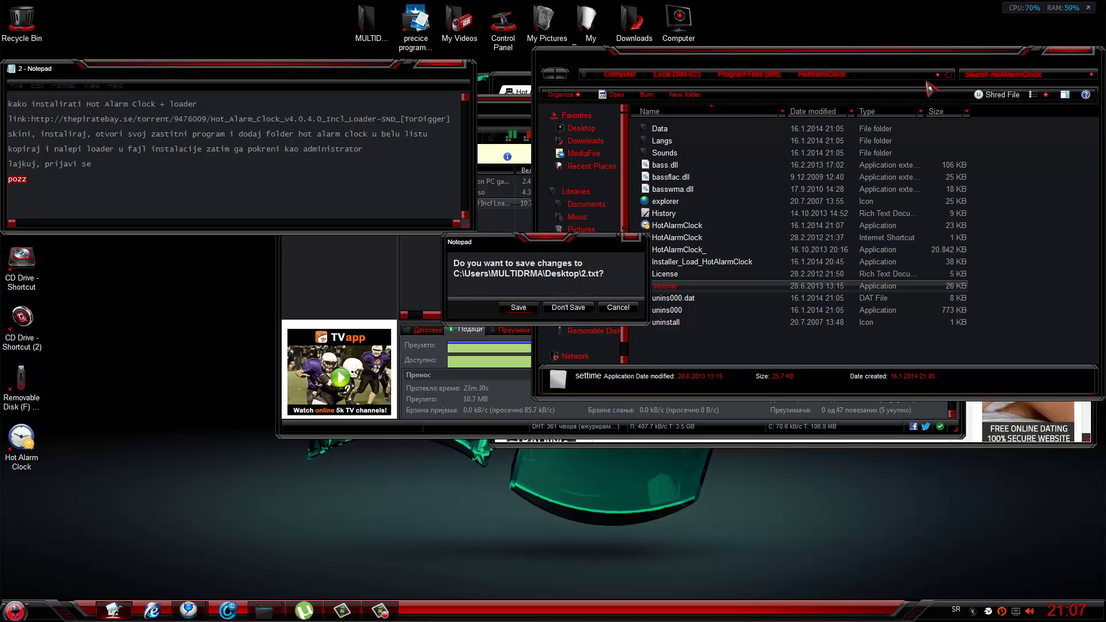
pyautogui.click(535, 311)
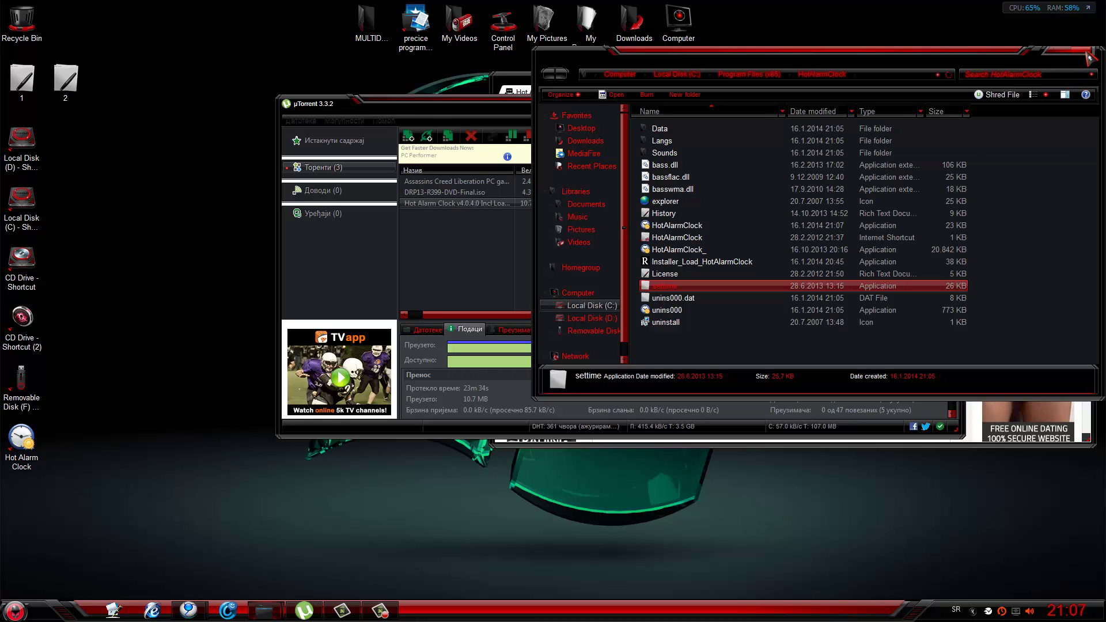
# Step: Clear the desktop of the folder, µTorrent and browser windows
pyautogui.hotkey('alt', 'Left')
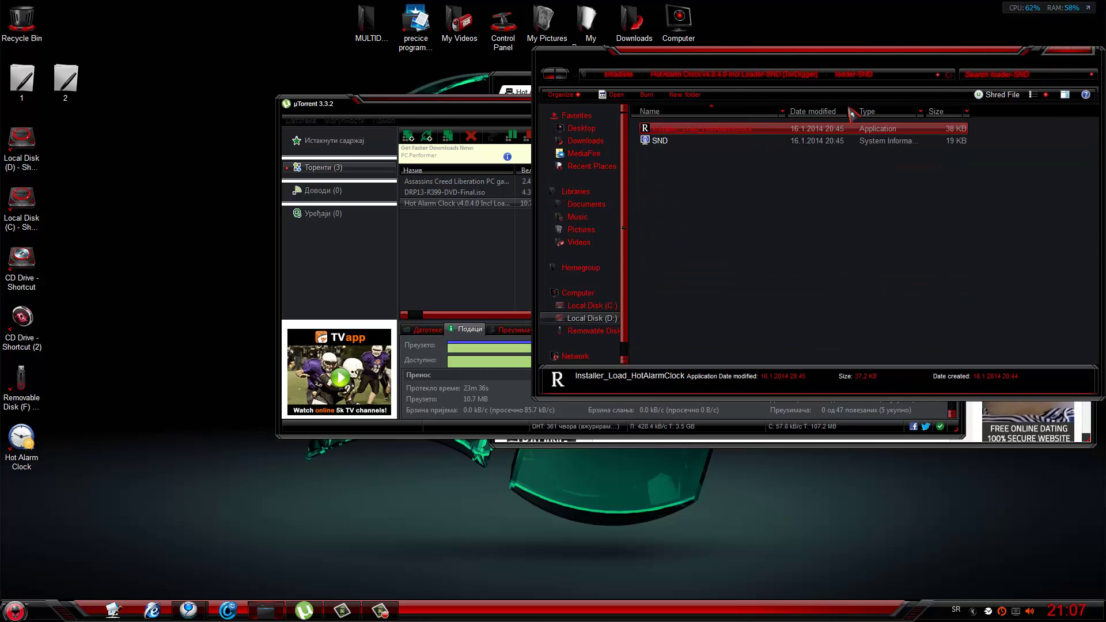
pyautogui.click(1089, 60)
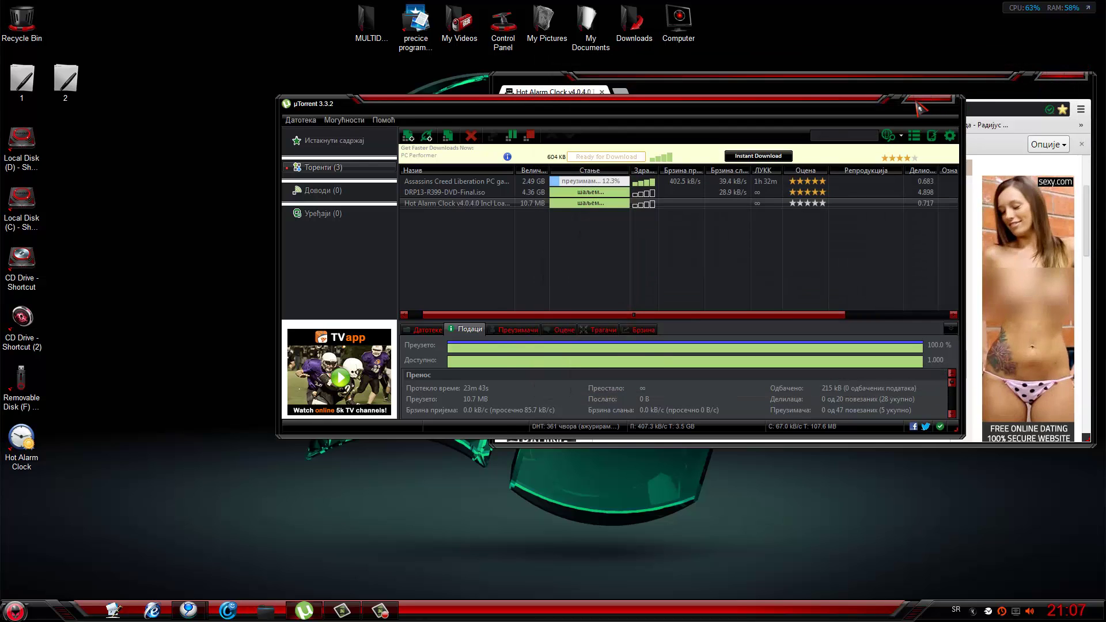
pyautogui.click(920, 107)
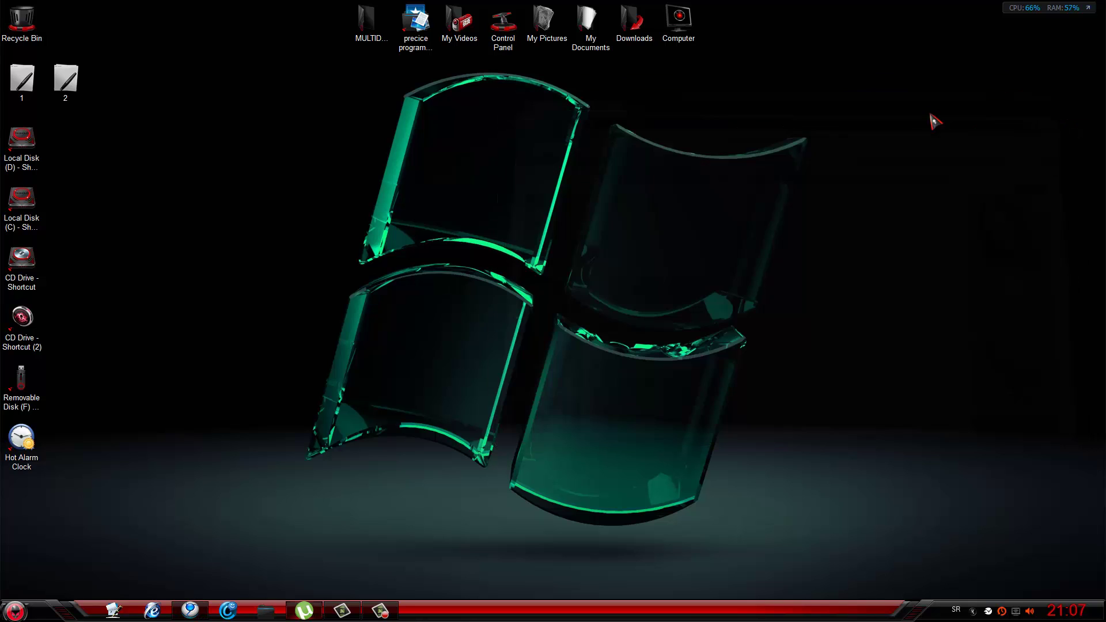
# Step: Launch Hot Alarm Clock from the desktop in a smaller window and disable the 23:59:59 Happy New Year! alarm
pyautogui.click(22, 443)
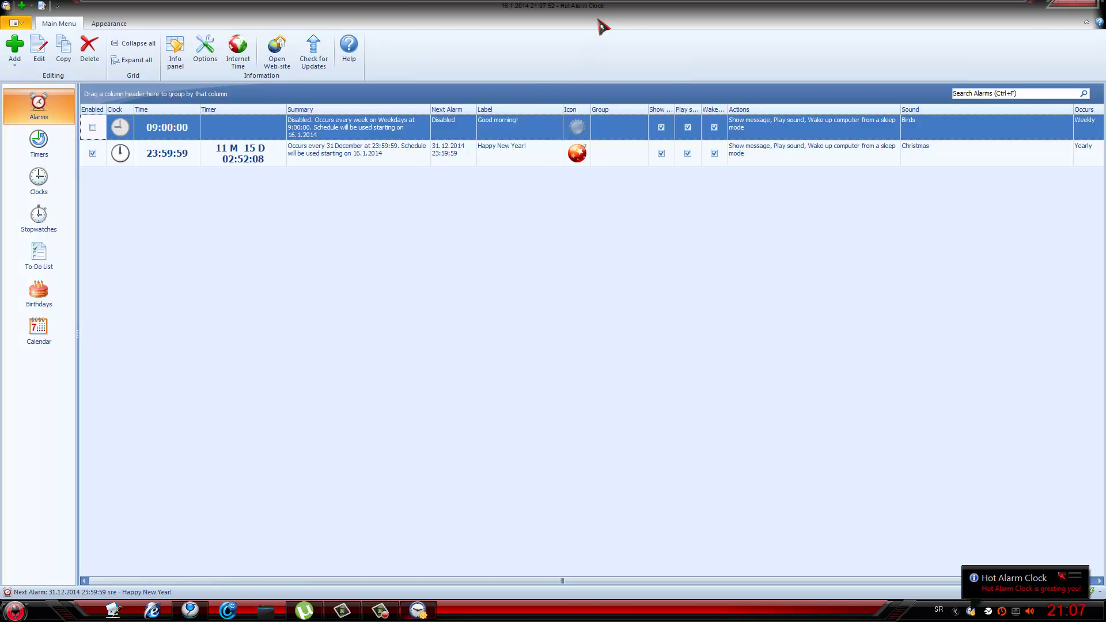
pyautogui.moveTo(602, 26); pyautogui.dragTo(560, 107)
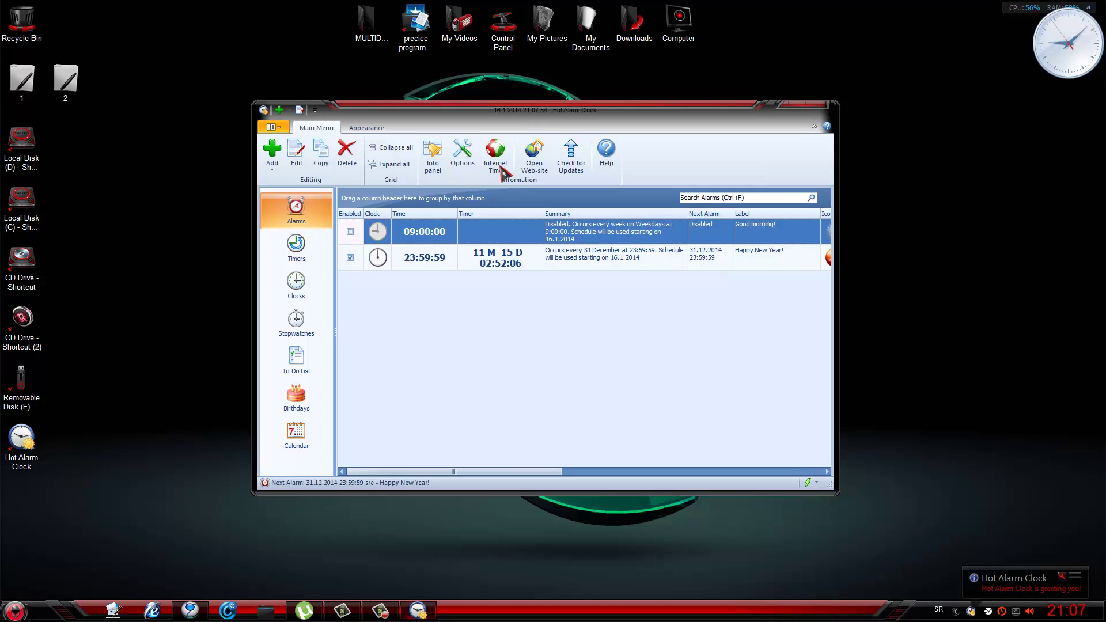
pyautogui.click(350, 257)
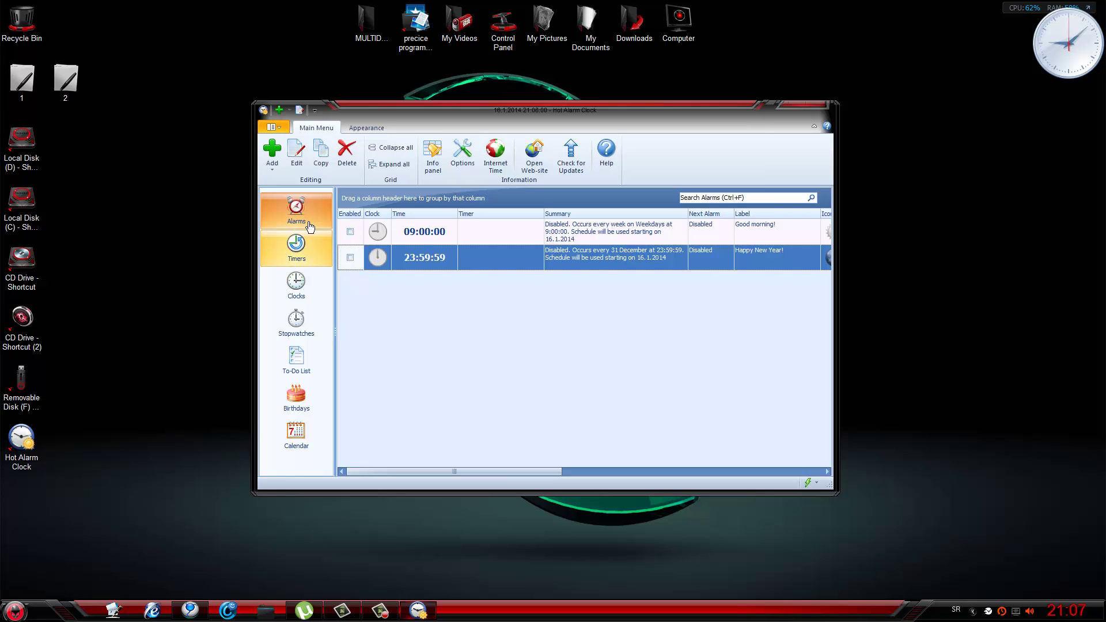
# Step: Add a digital clock titled Clock in a floating window and move the floating clocks away from the desktop corner
pyautogui.click(302, 288)
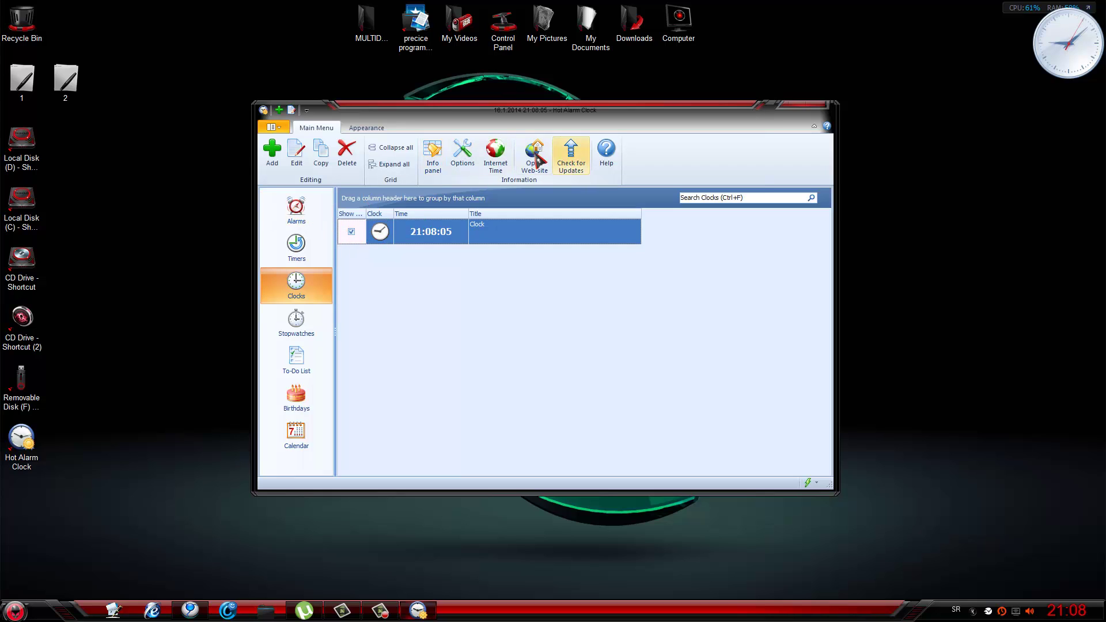
pyautogui.click(273, 156)
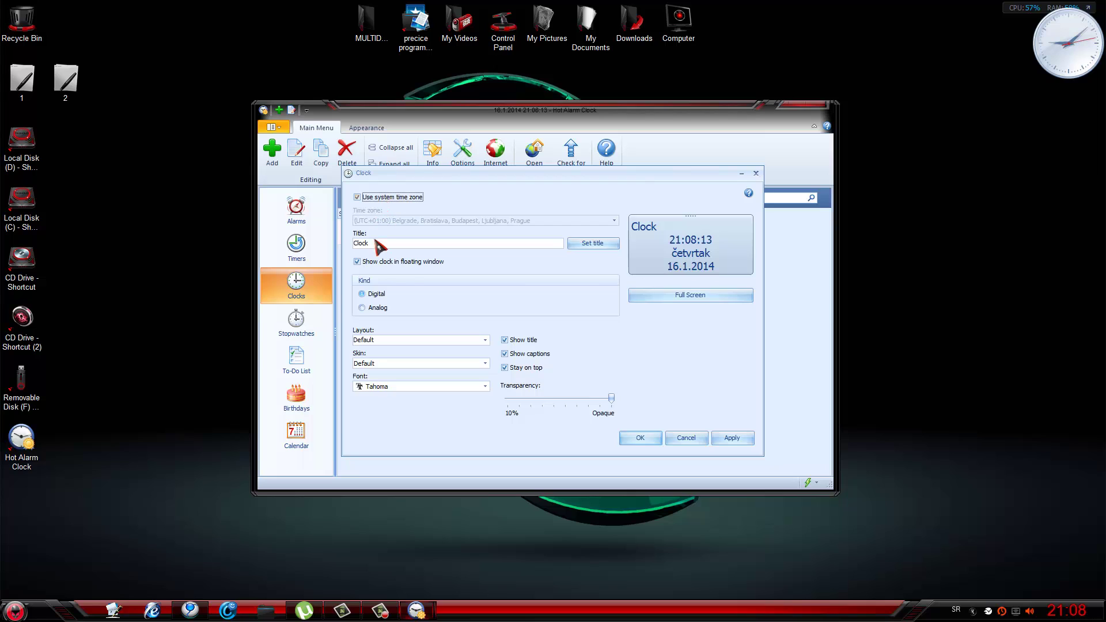
pyautogui.click(364, 294)
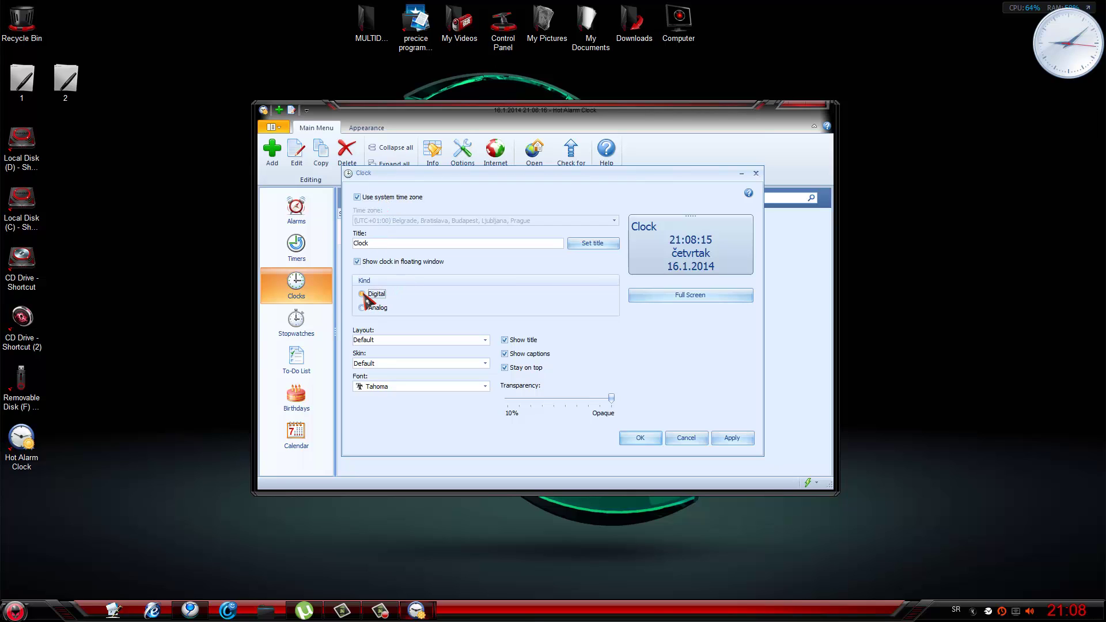
pyautogui.click(736, 440)
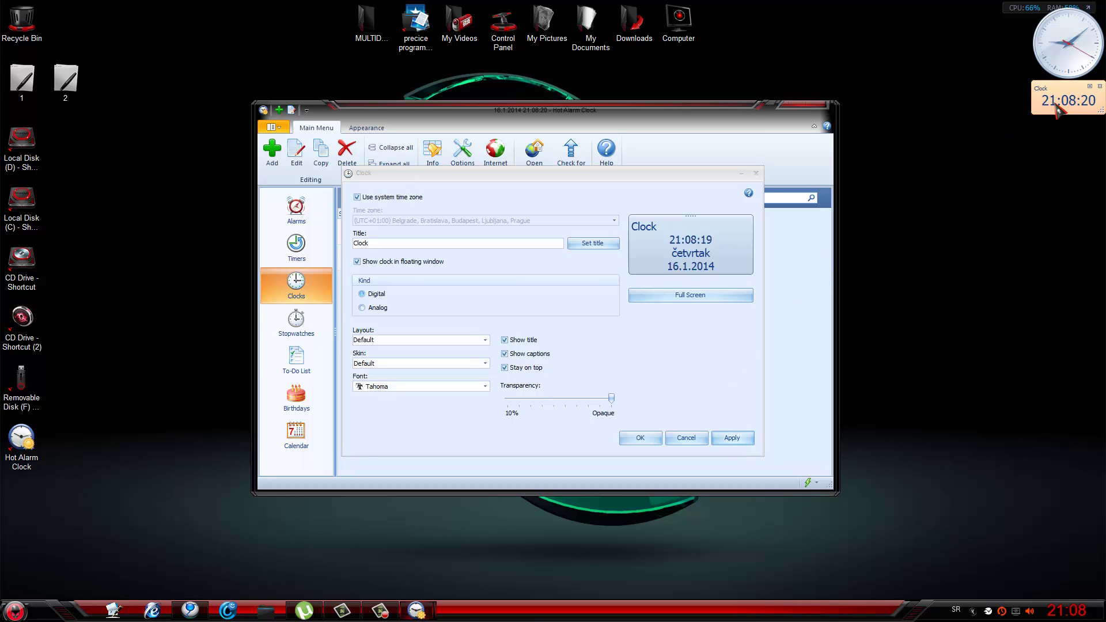
pyautogui.moveTo(1065, 87); pyautogui.dragTo(968, 138)
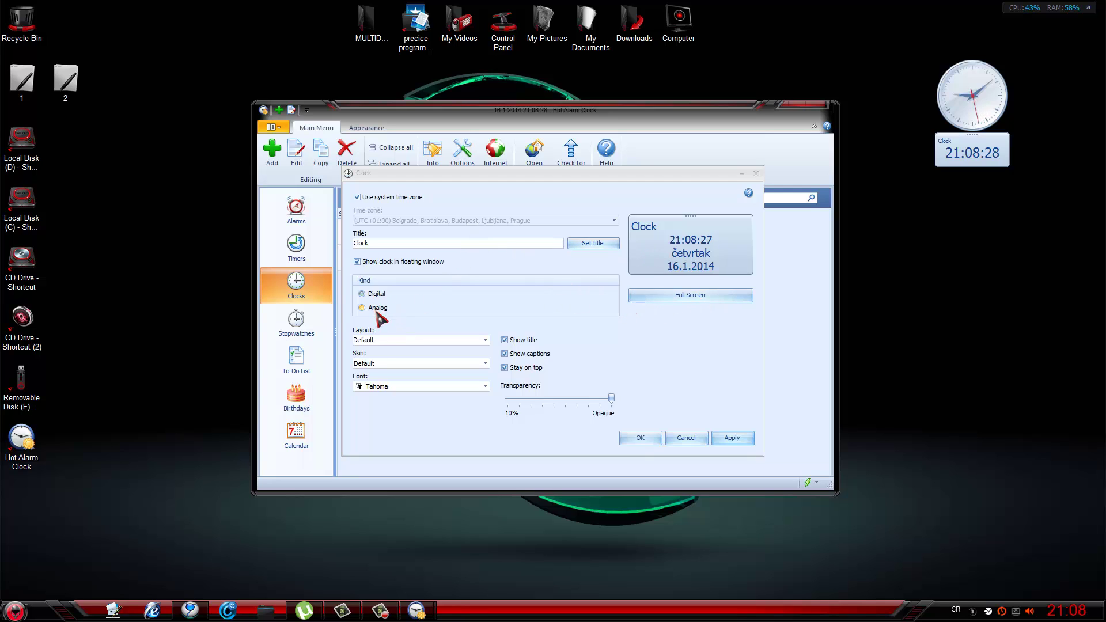
# Step: Hide the new clock's title and apply the MM.dd.yyyy hh:mm:ss tt layout
pyautogui.click(505, 340)
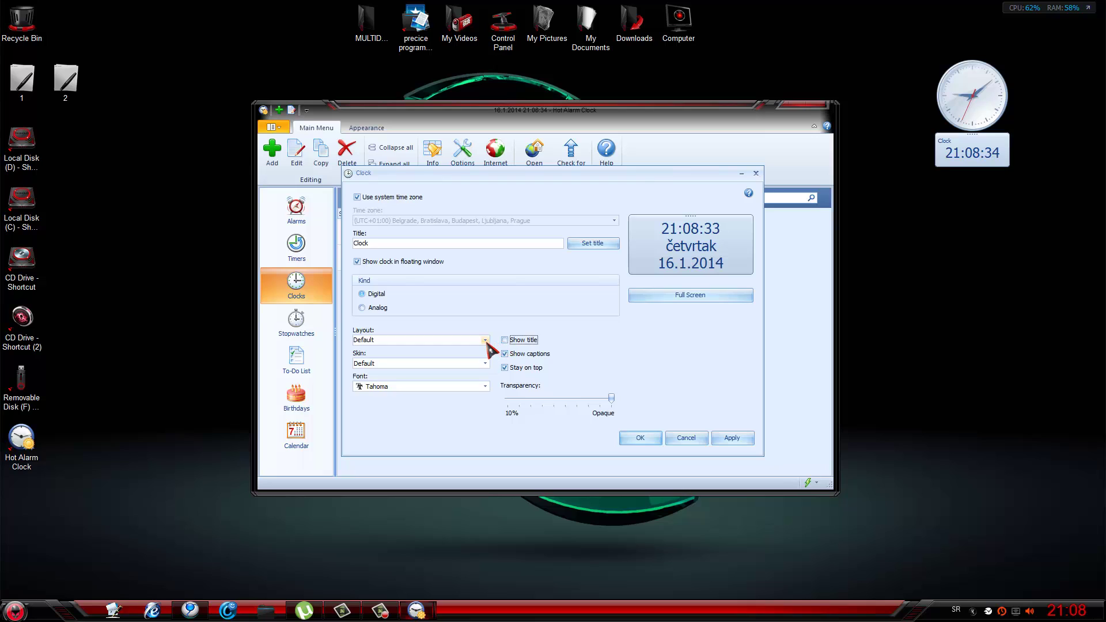
pyautogui.click(486, 340)
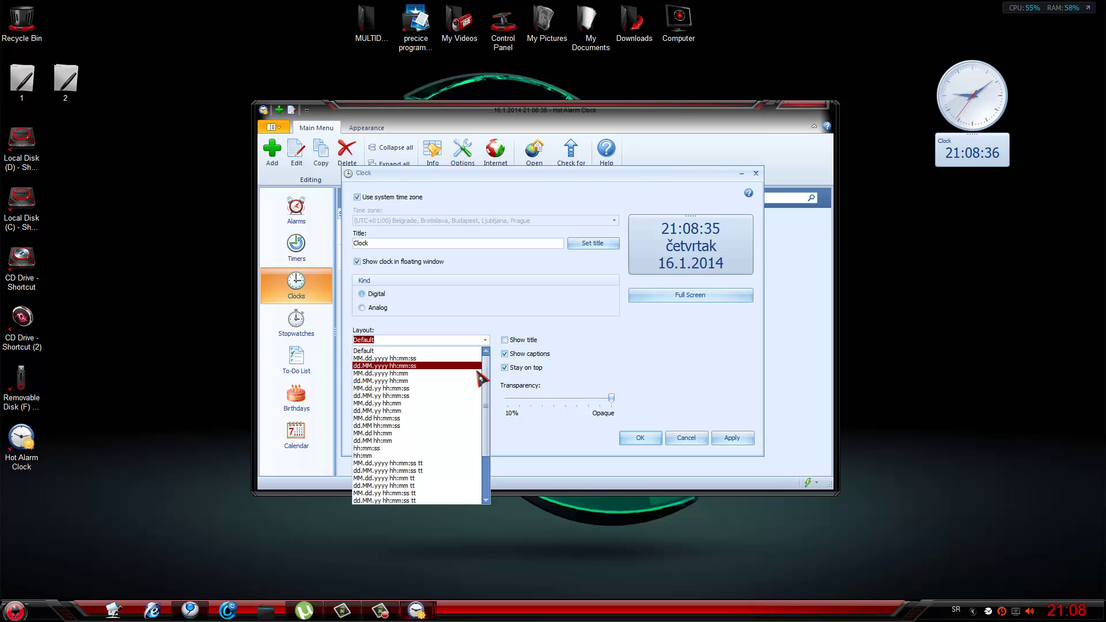
pyautogui.click(455, 466)
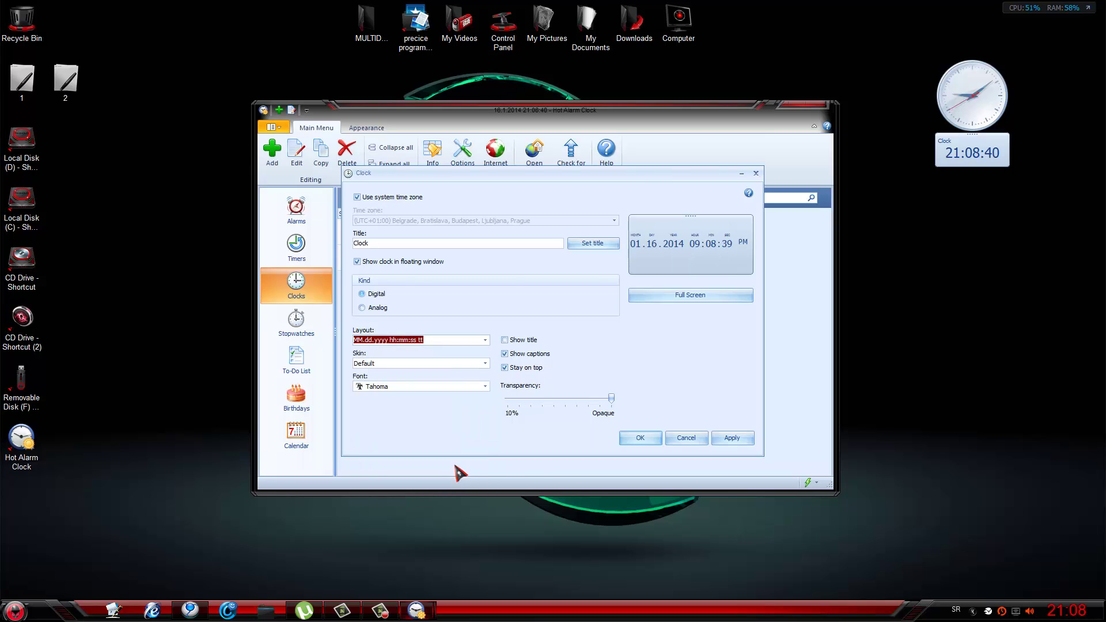
pyautogui.click(734, 440)
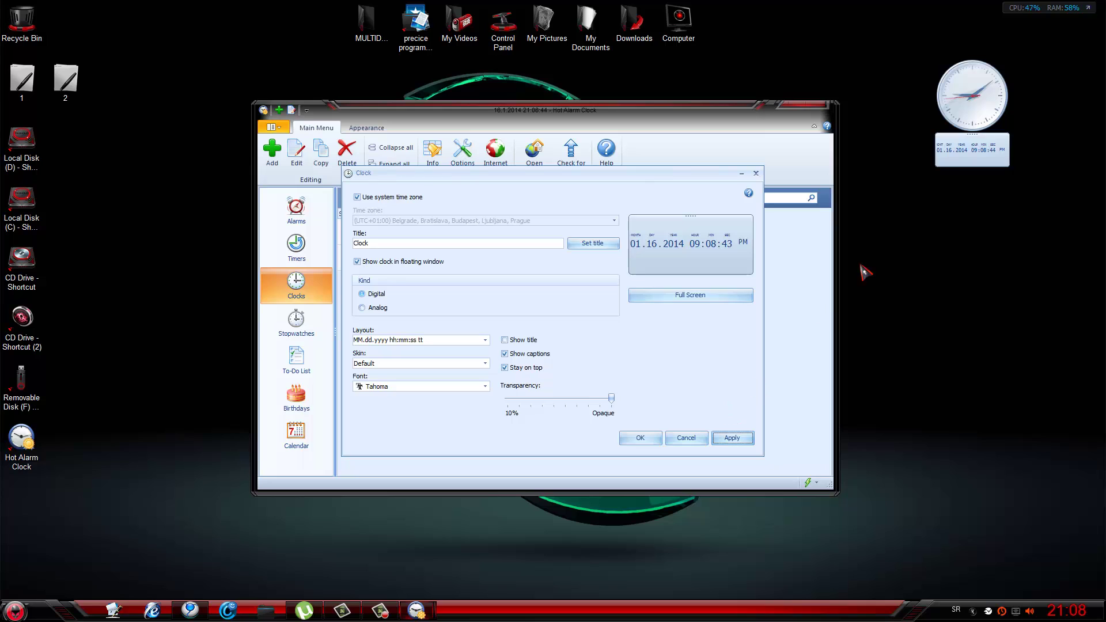
# Step: Move the digital and analog floating clocks apart, reduce the analog clock's size slightly and toggle its Stay on top option
pyautogui.moveTo(972, 159); pyautogui.dragTo(1031, 151)
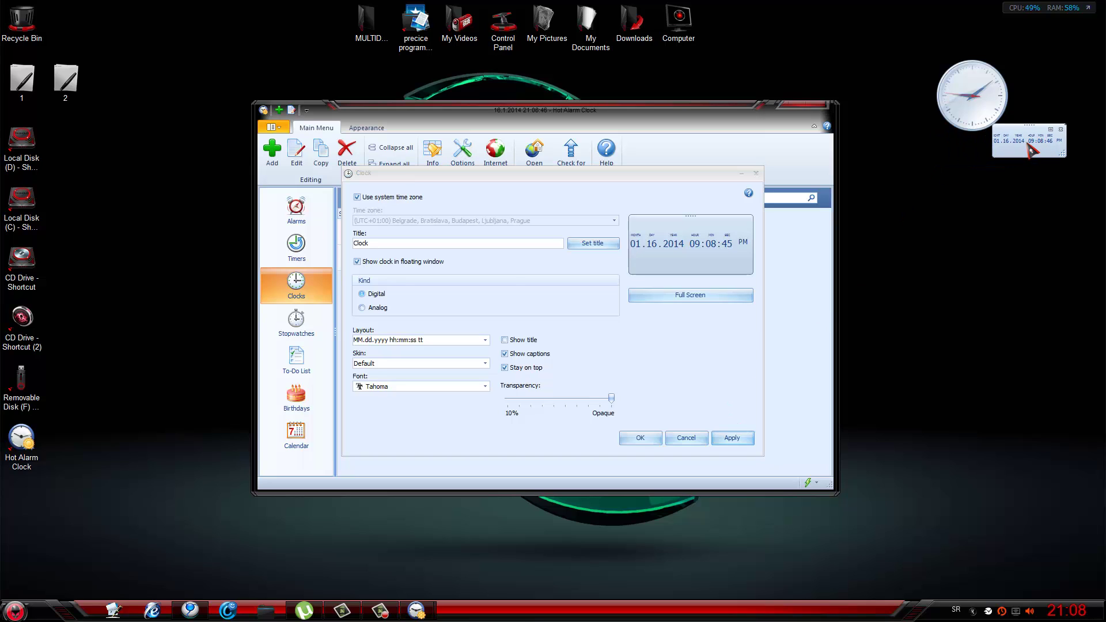
pyautogui.moveTo(982, 98); pyautogui.dragTo(936, 99)
pyautogui.rightClick(935, 99)
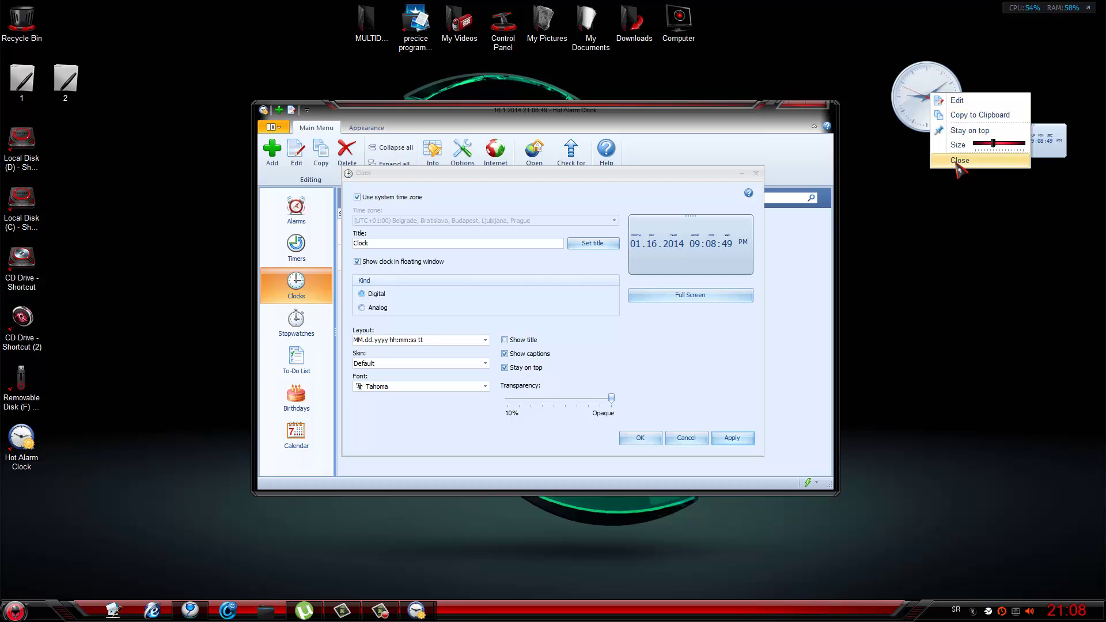
pyautogui.moveTo(996, 148)
pyautogui.mouseDown()
pyautogui.moveTo(1005, 144)
pyautogui.moveTo(987, 144)
pyautogui.mouseUp()
pyautogui.click(955, 139)
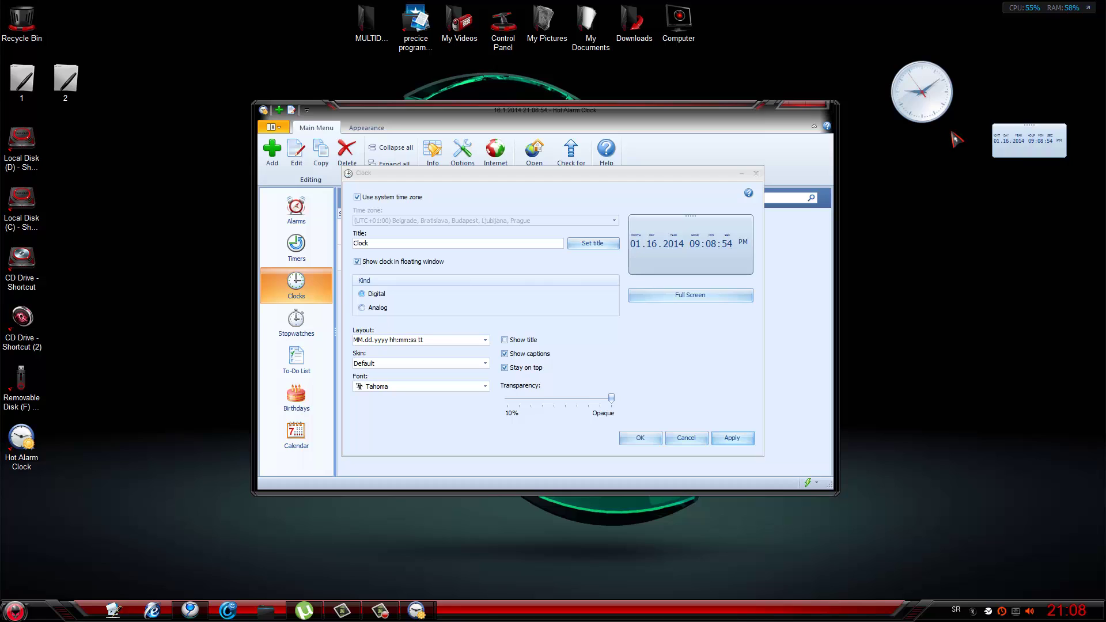
pyautogui.rightClick(919, 87)
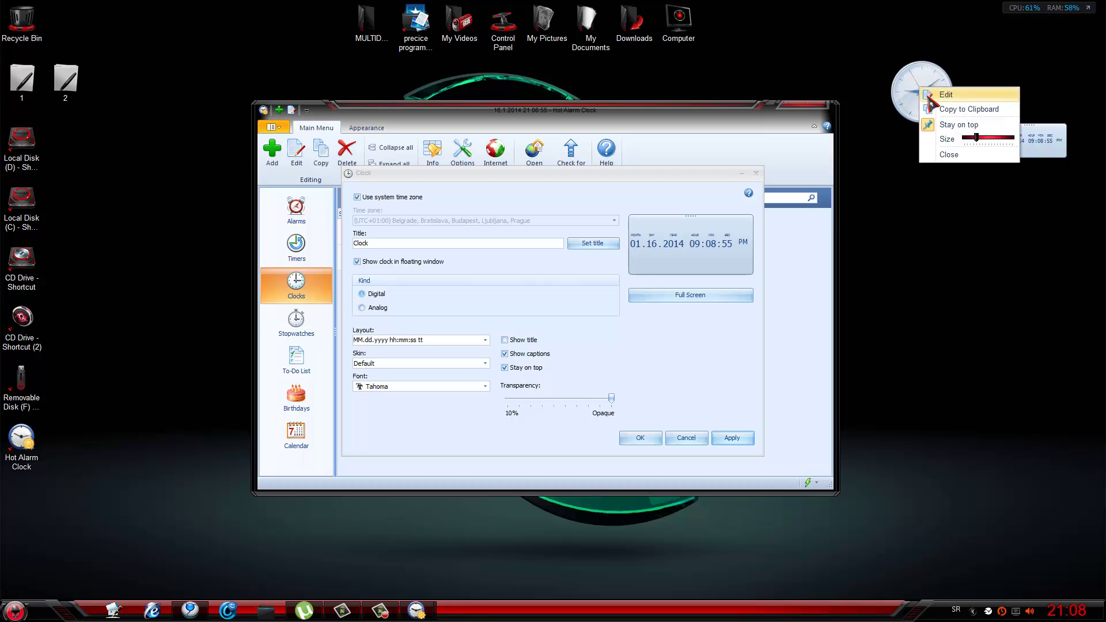
pyautogui.click(944, 125)
# Step: Close the analog floating clock and place the digital one, enlarged, in the desktop's upper-right corner below the CPU/RAM meter
pyautogui.rightClick(929, 94)
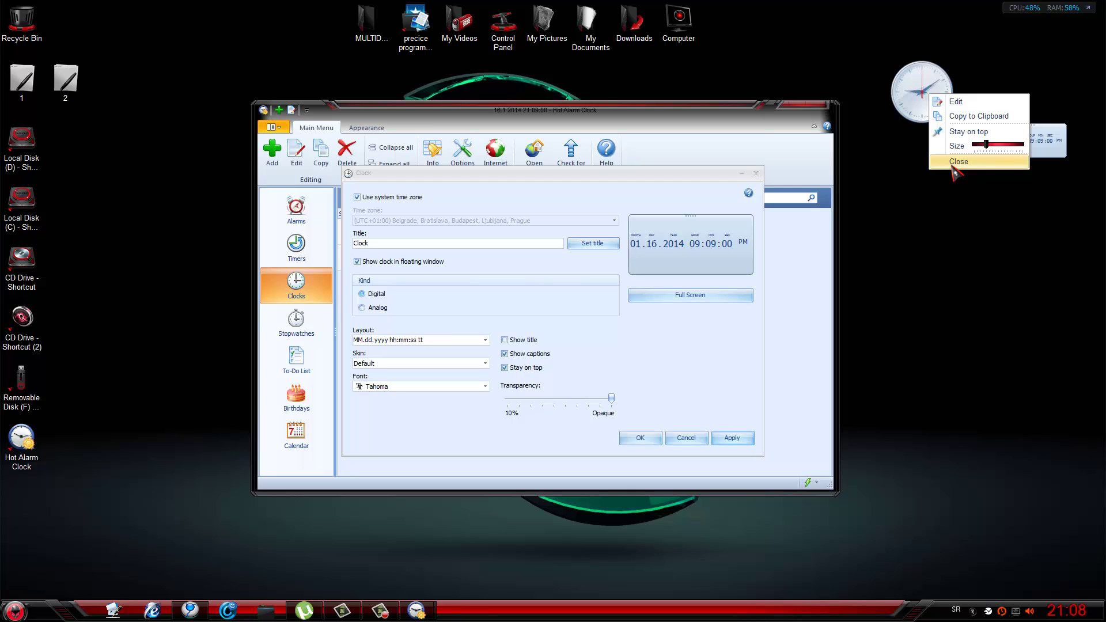
pyautogui.click(956, 162)
pyautogui.moveTo(1024, 152); pyautogui.dragTo(1058, 59)
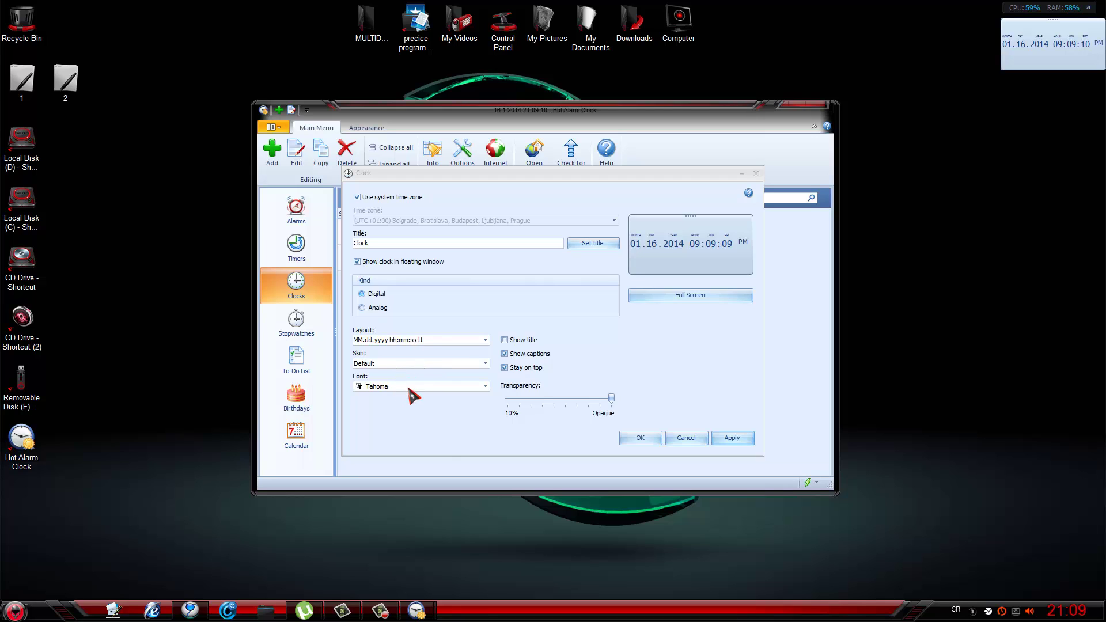
# Step: Give the digital clock the Colors skin in black and apply it to the floating window
pyautogui.click(486, 364)
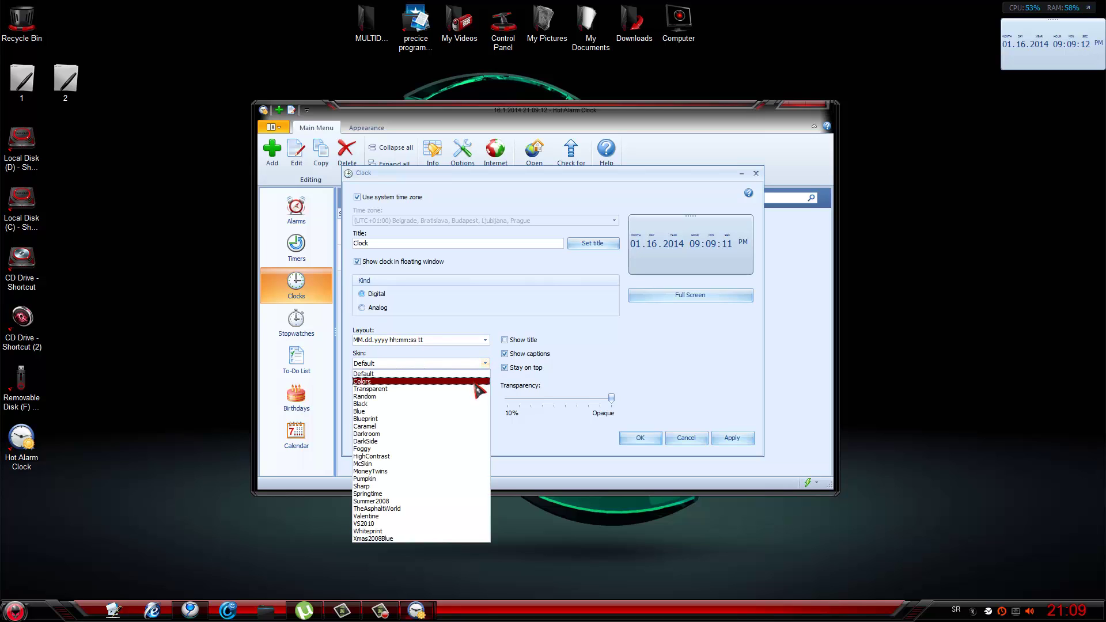
pyautogui.click(475, 382)
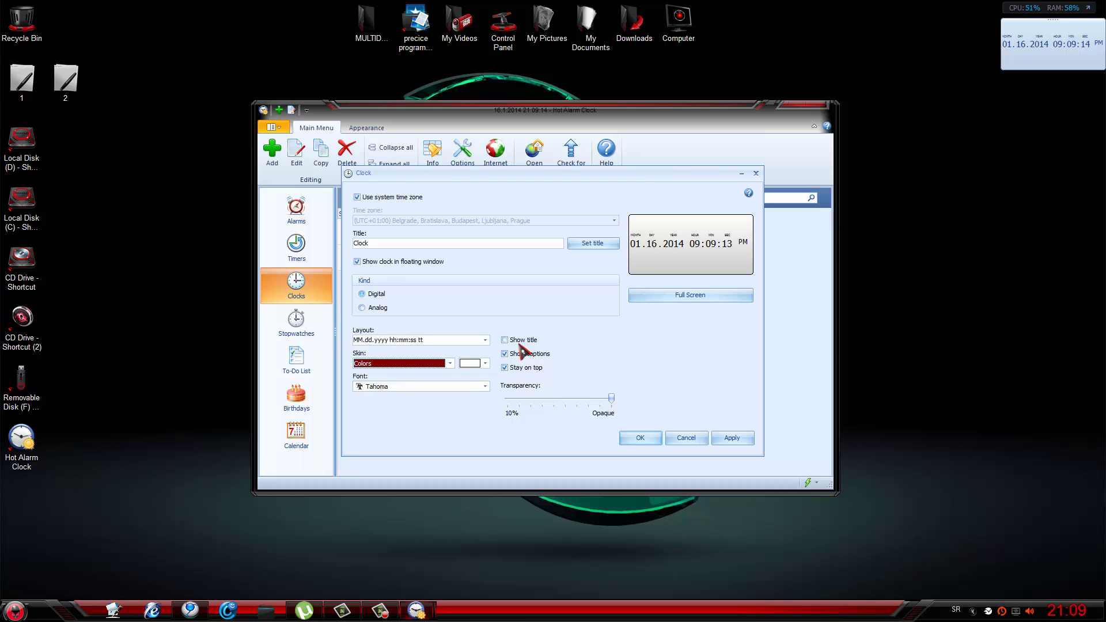
pyautogui.click(485, 364)
pyautogui.click(476, 386)
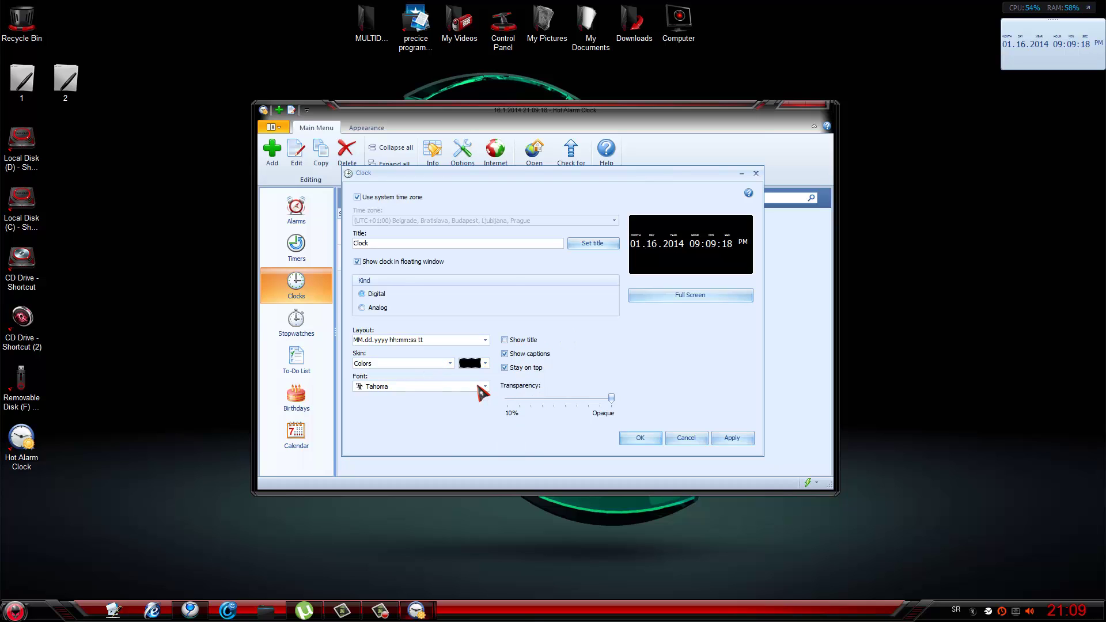
pyautogui.click(731, 437)
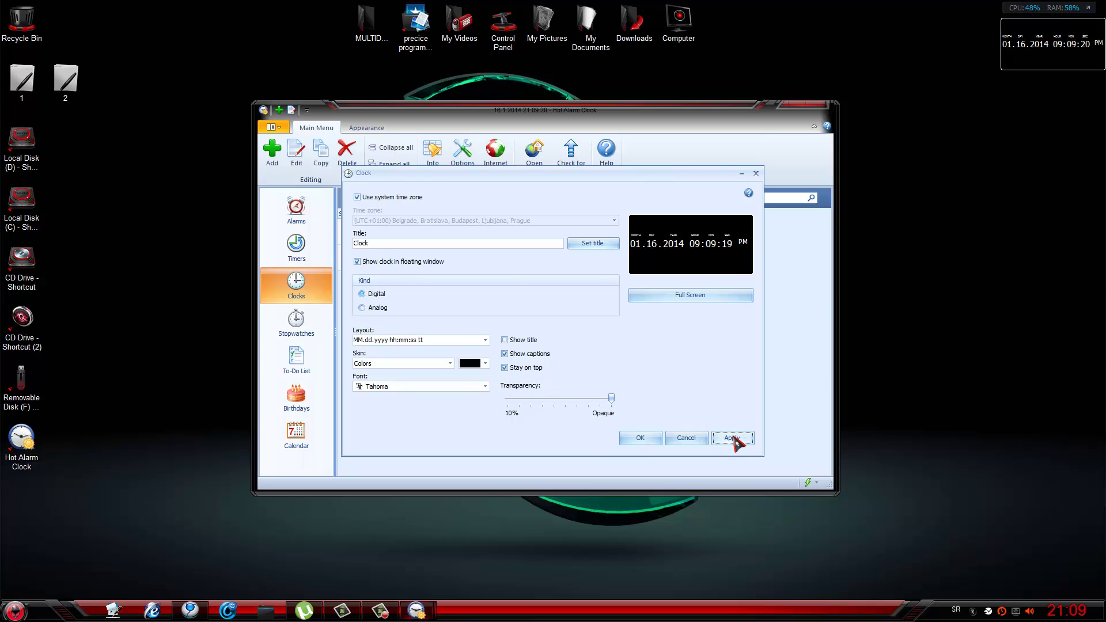